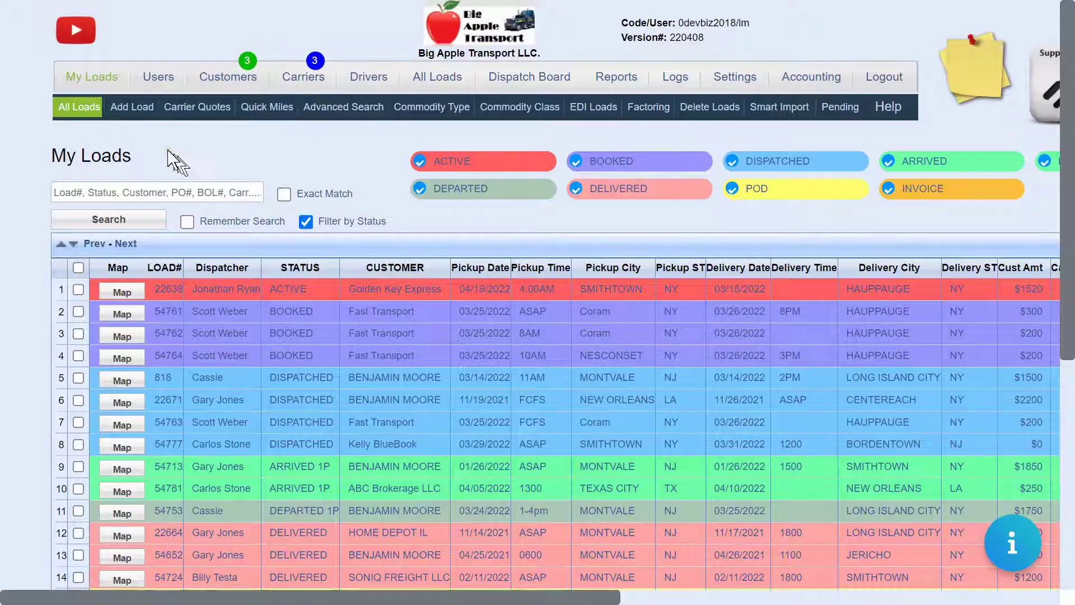
# Create a new load with a $1,500 customer flat rate and $1,200 carrier/driver flat rate
pyautogui.click(133, 107)
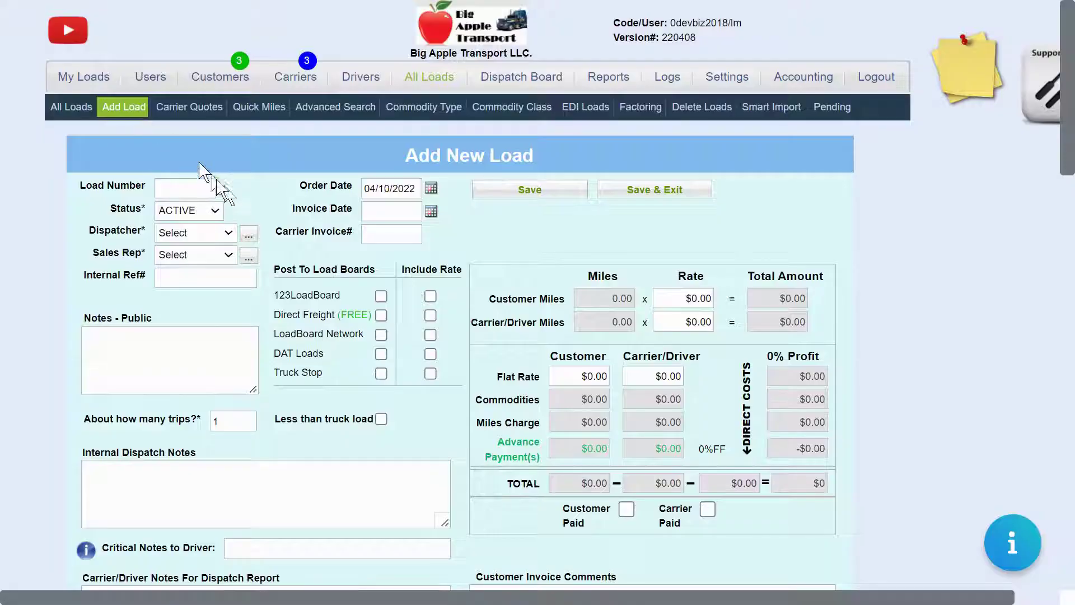
pyautogui.doubleClick(580, 376)
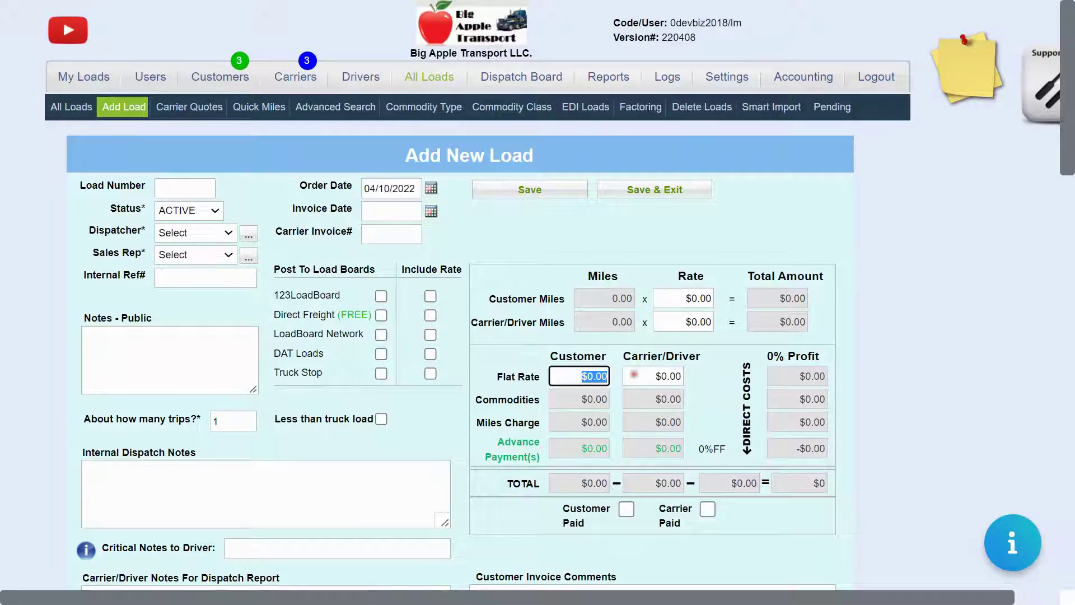
pyautogui.write('15')
pyautogui.press('Tab')
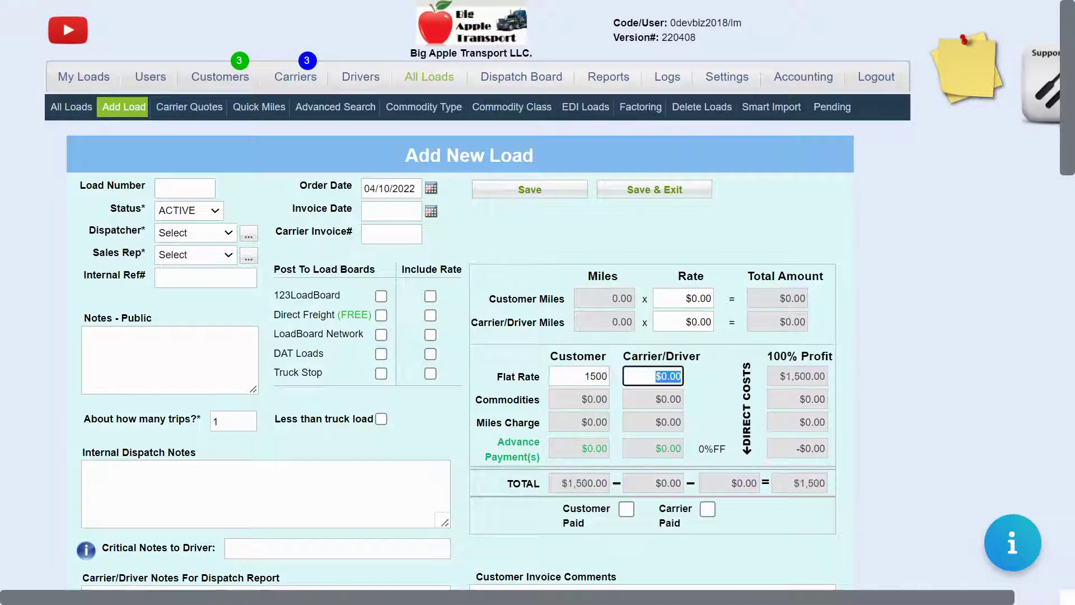
pyautogui.write('1200')
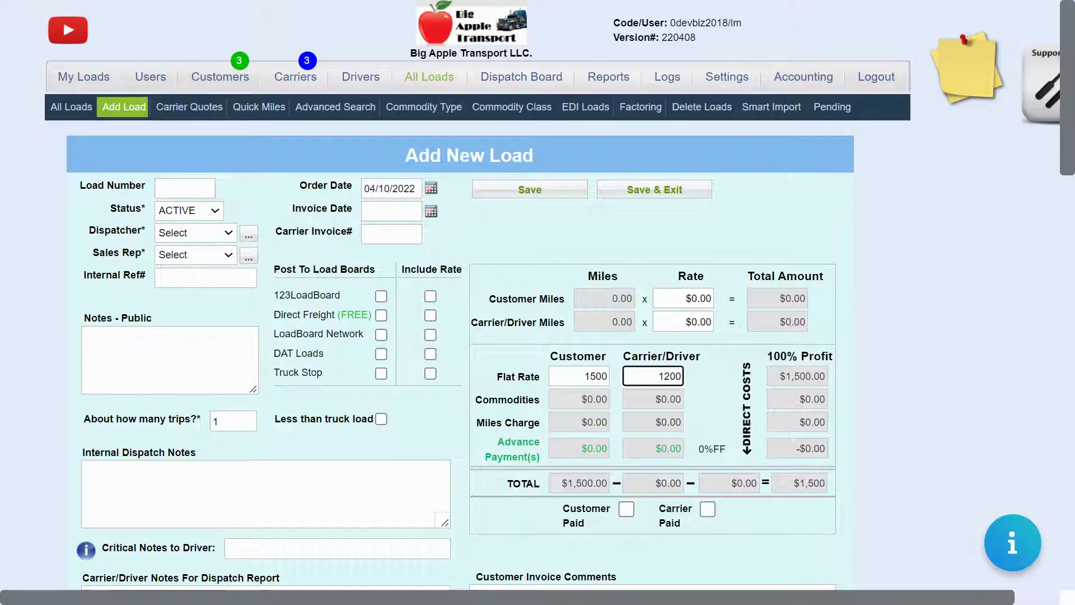
pyautogui.scroll(-3, 173, 431)
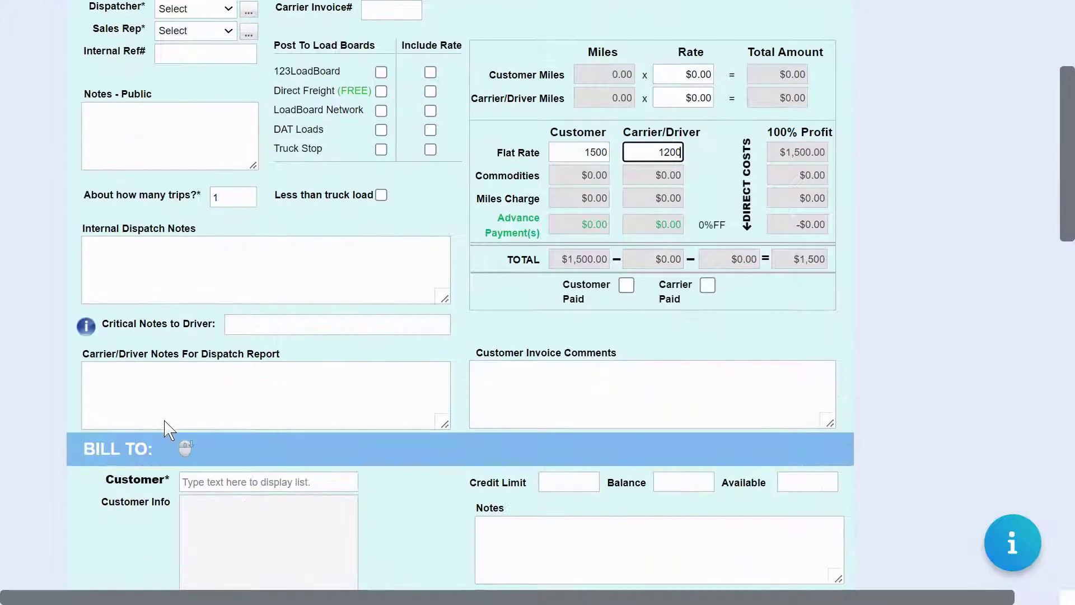
pyautogui.click(219, 482)
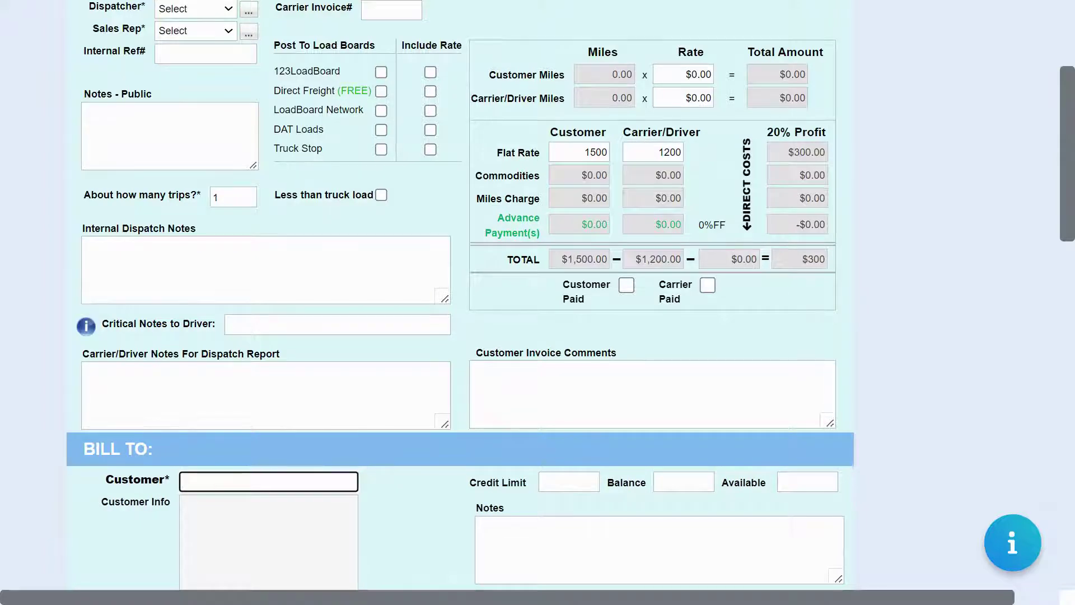
pyautogui.scroll(-2, 218, 486)
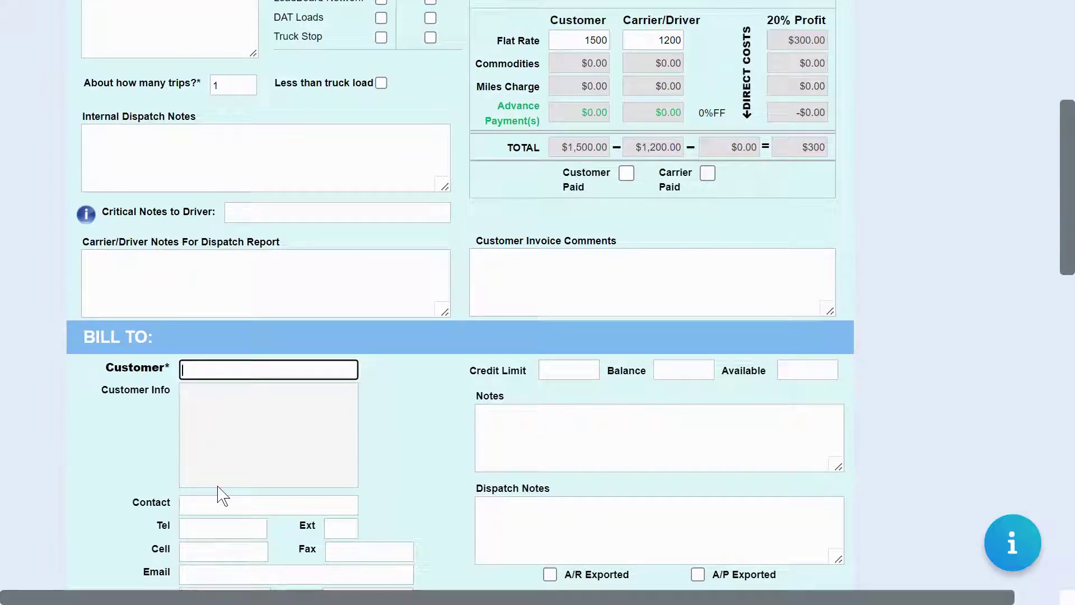
pyautogui.write('Lega')
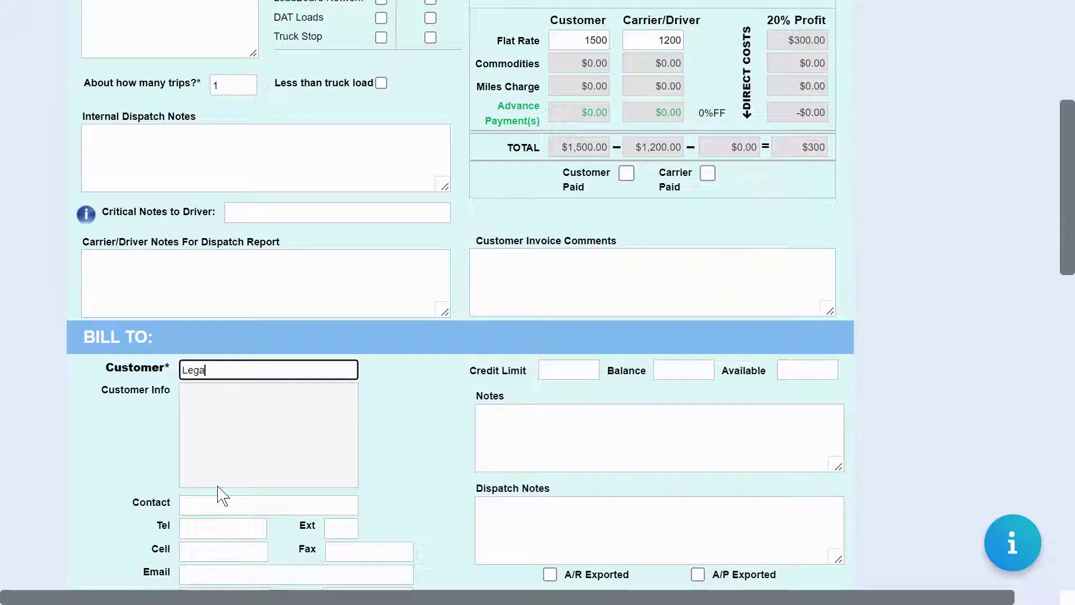
pyautogui.write('cy Manufactu')
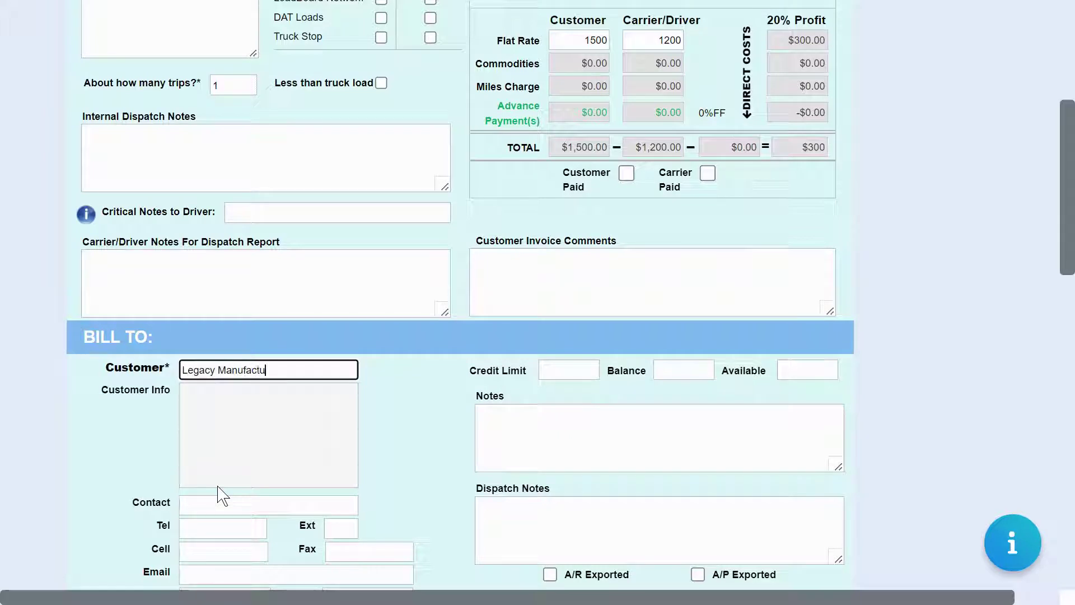
pyautogui.write('ring')
# Enter Legacy Manufacturing as the Bill To customer and agree to add it as new
pyautogui.press('Tab')
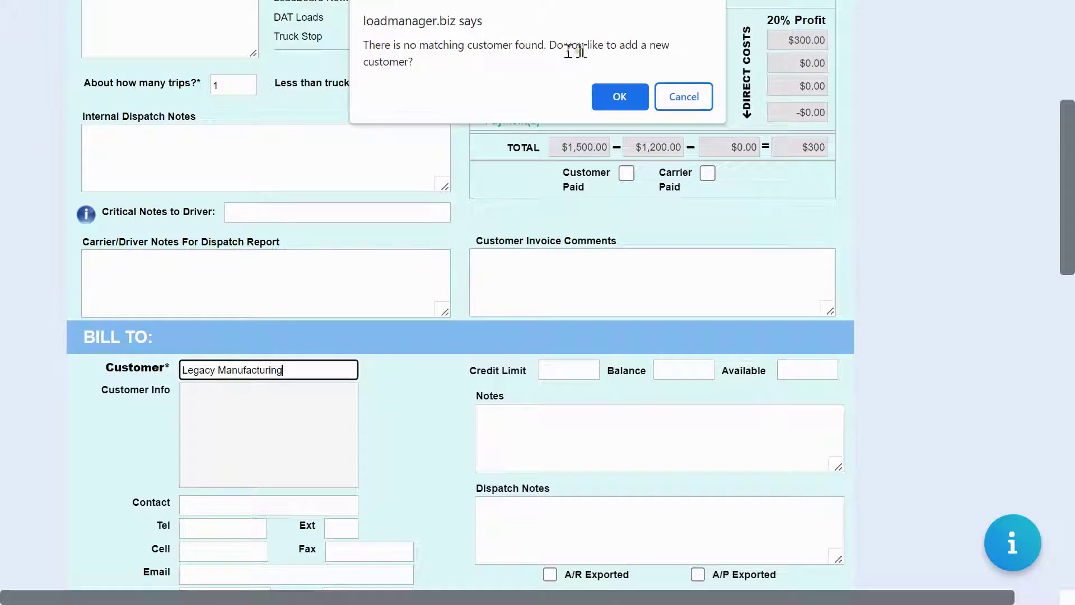
pyautogui.click(620, 96)
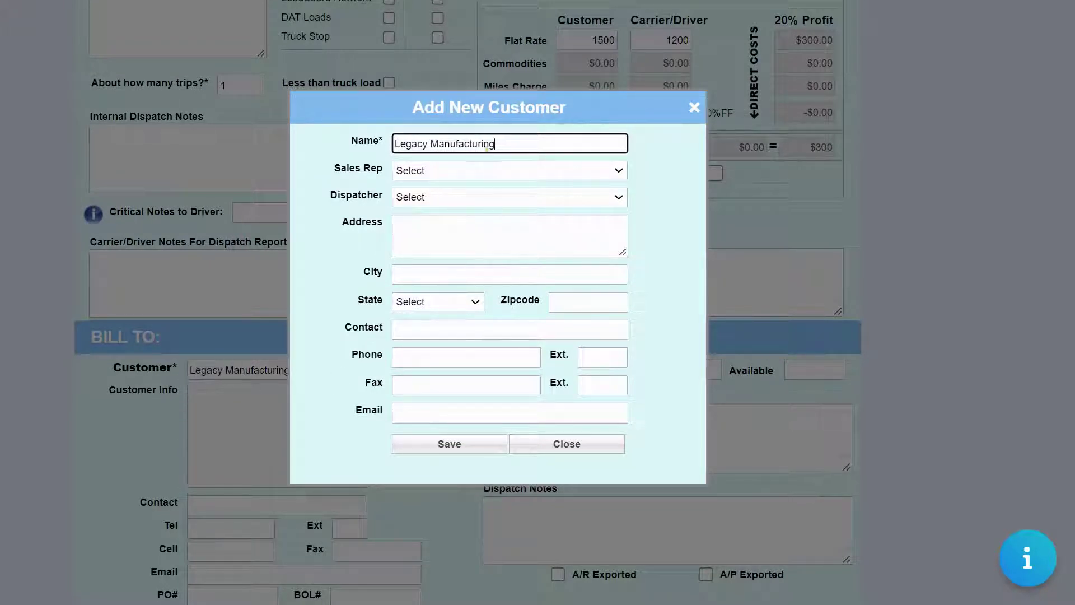
pyautogui.click(500, 171)
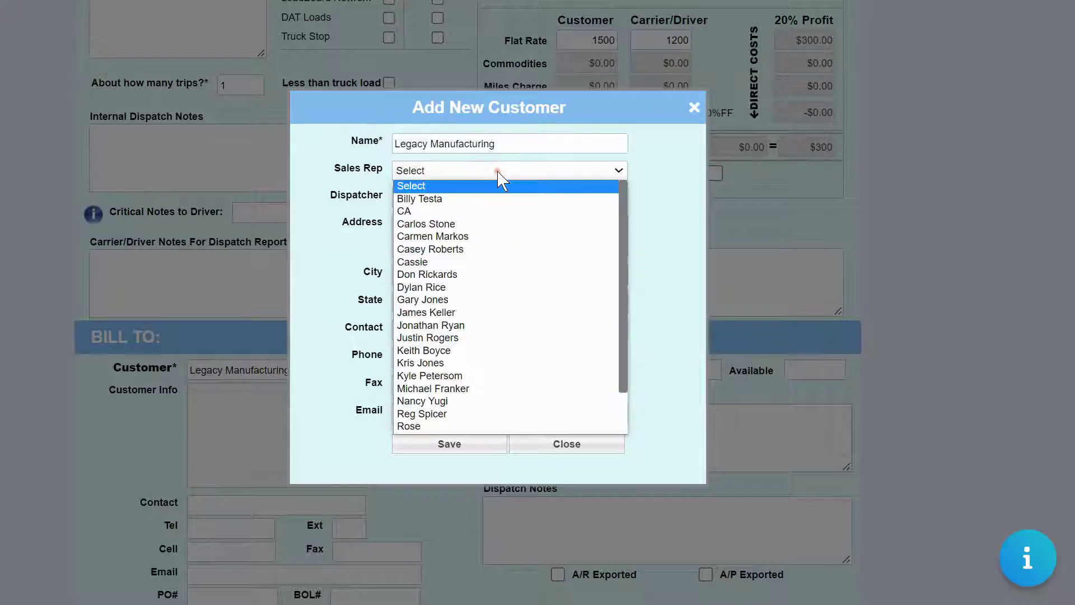
pyautogui.click(487, 199)
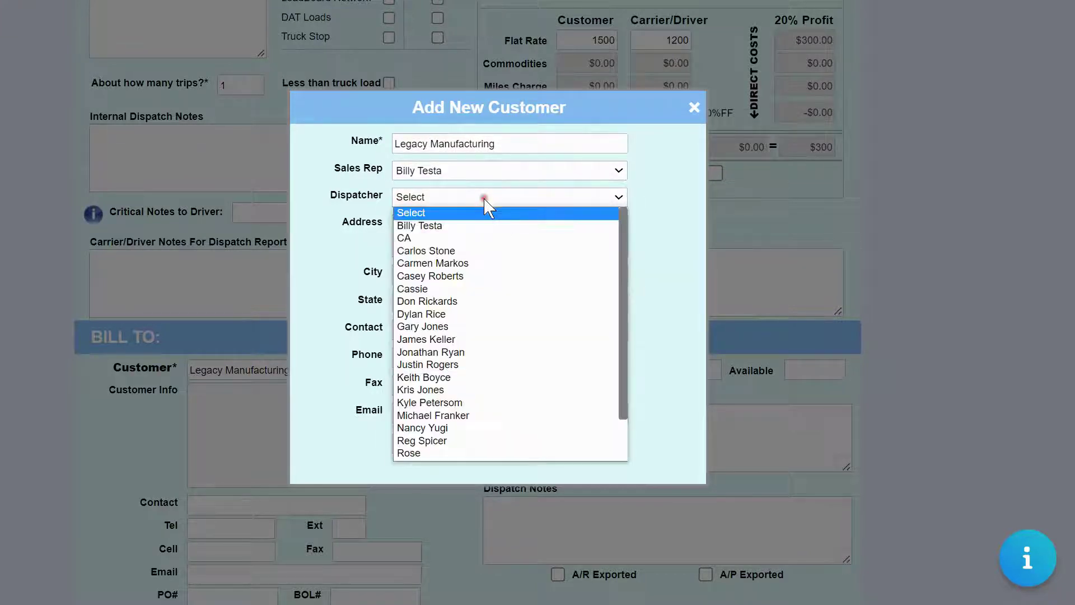
pyautogui.click(432, 263)
pyautogui.click(471, 234)
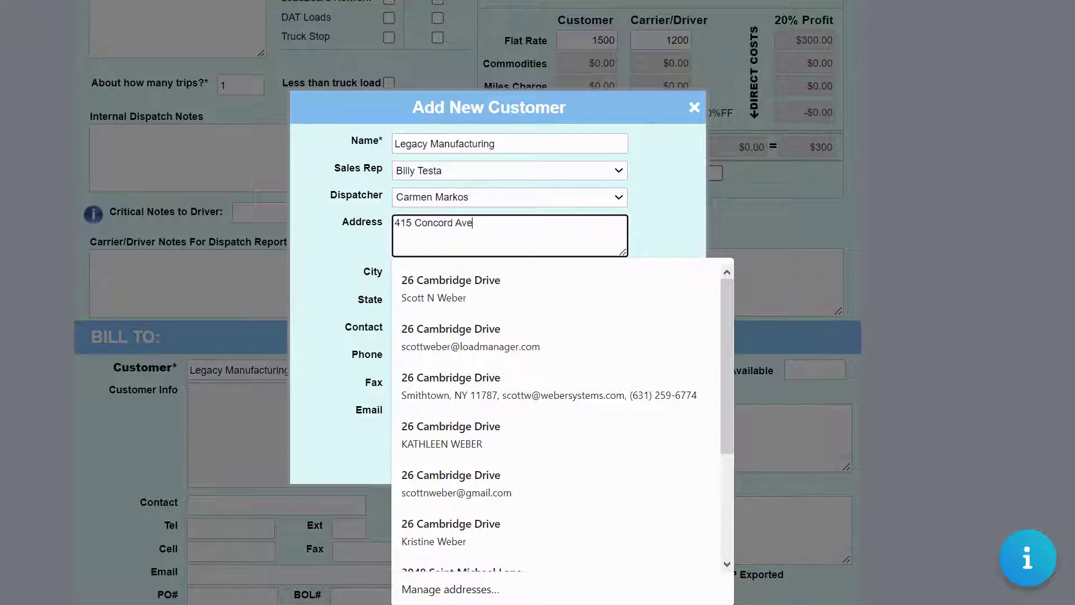
pyautogui.write('nue')
pyautogui.press('Tab')
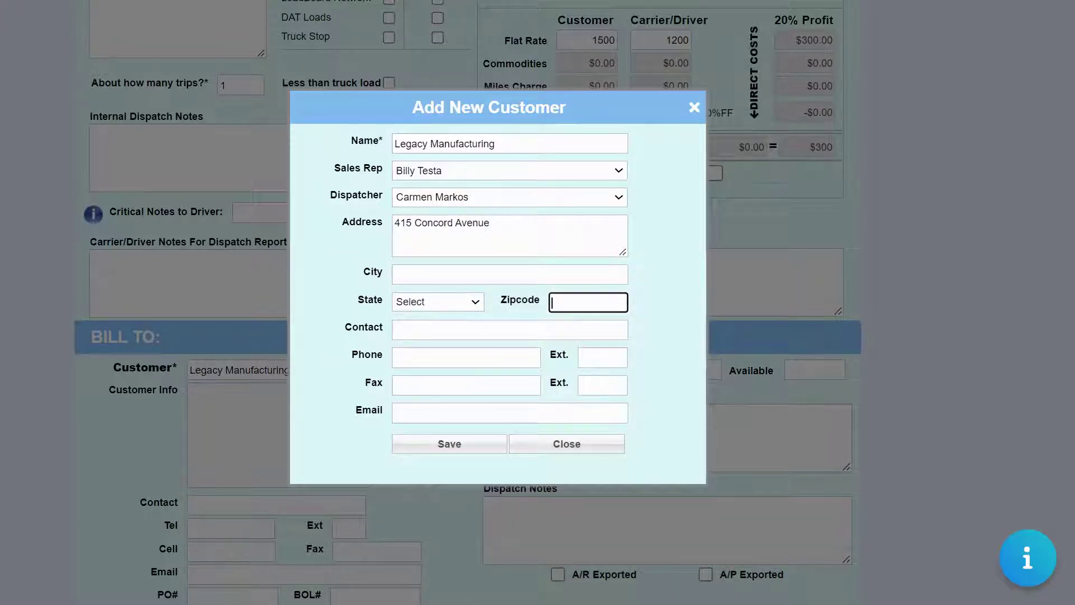
pyautogui.write('10')
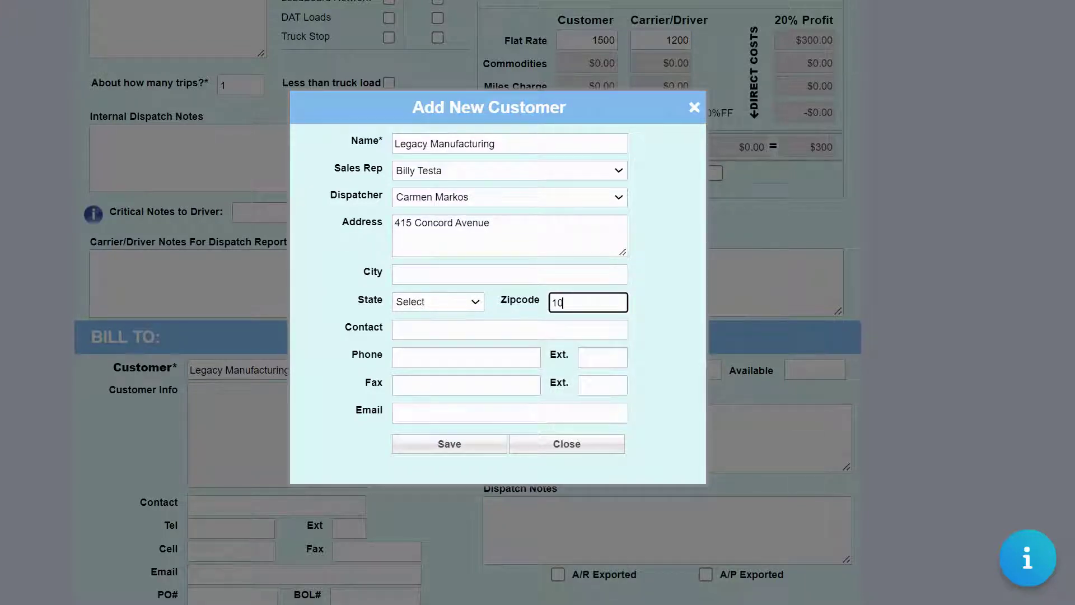
pyautogui.write('455')
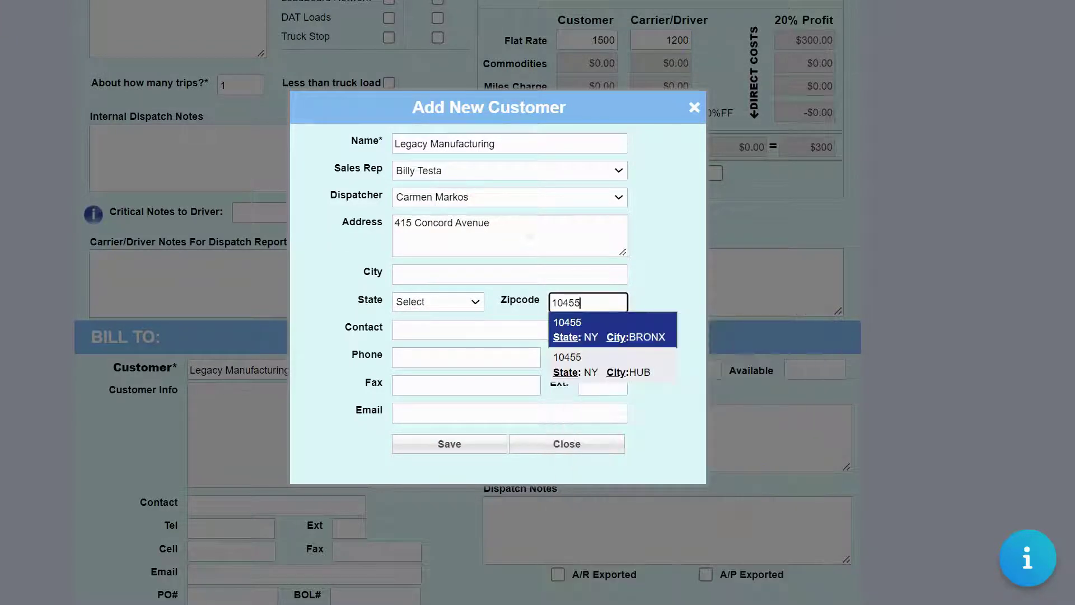
pyautogui.click(568, 335)
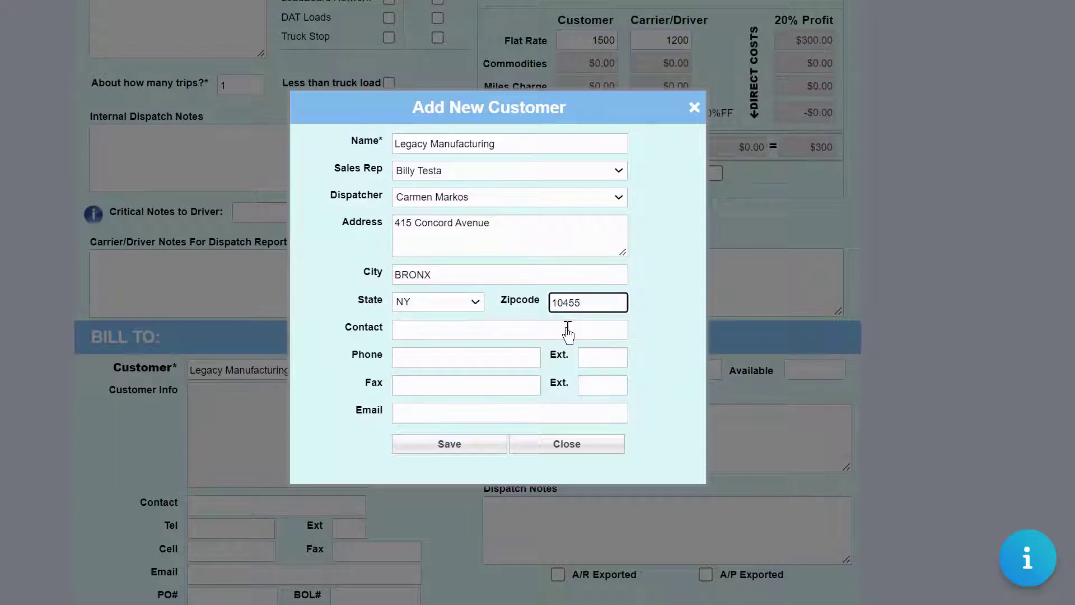
# Enter the contact, phone and email, then save Legacy Manufacturing as a customer
pyautogui.click(510, 334)
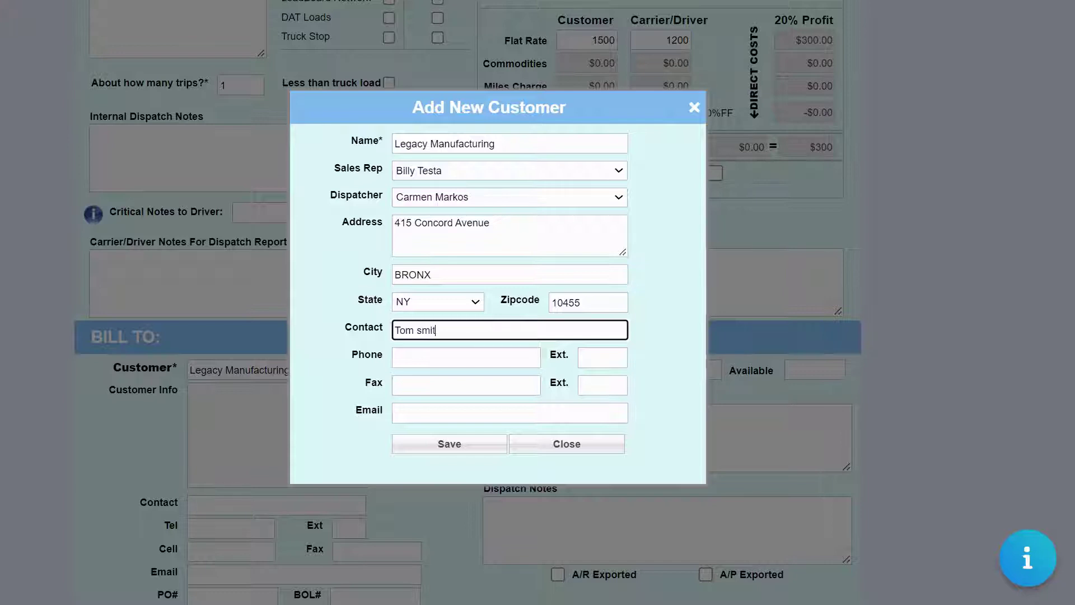
pyautogui.write('h')
pyautogui.press('Tab')
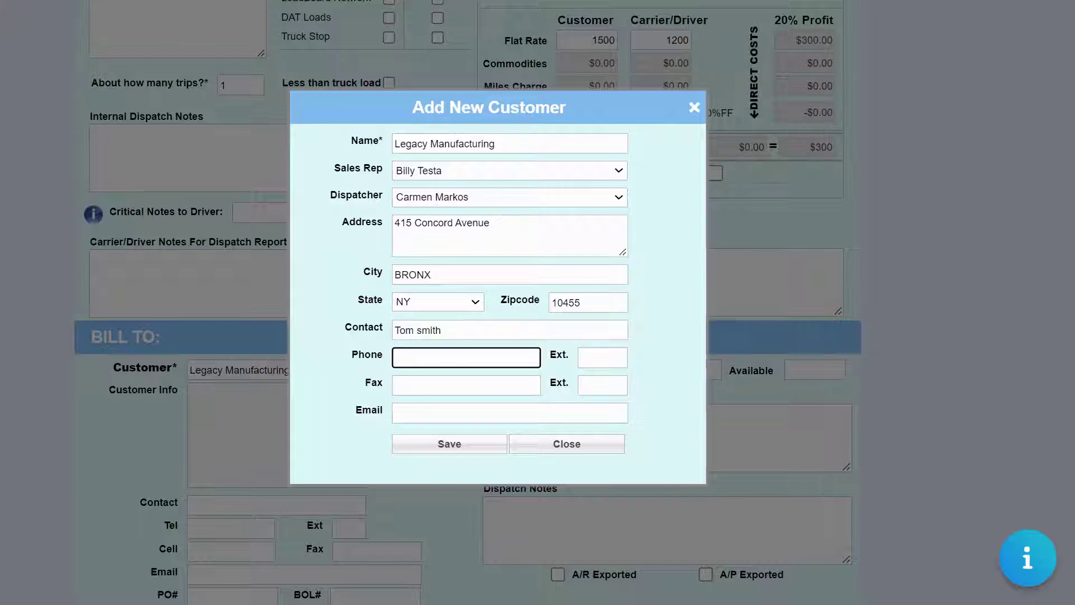
pyautogui.press('Tab')
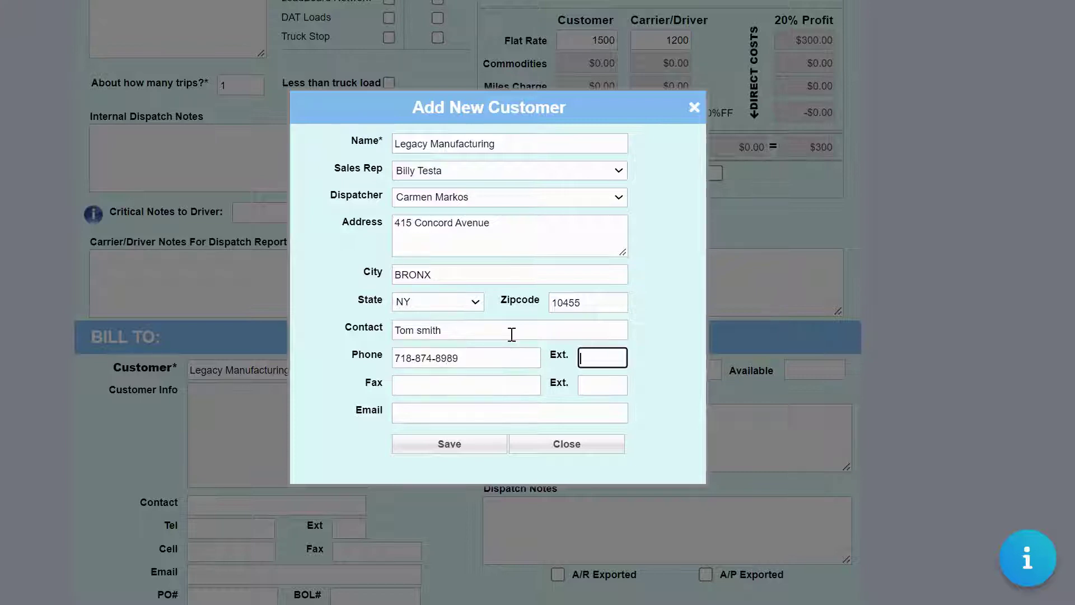
pyautogui.press('Tab')
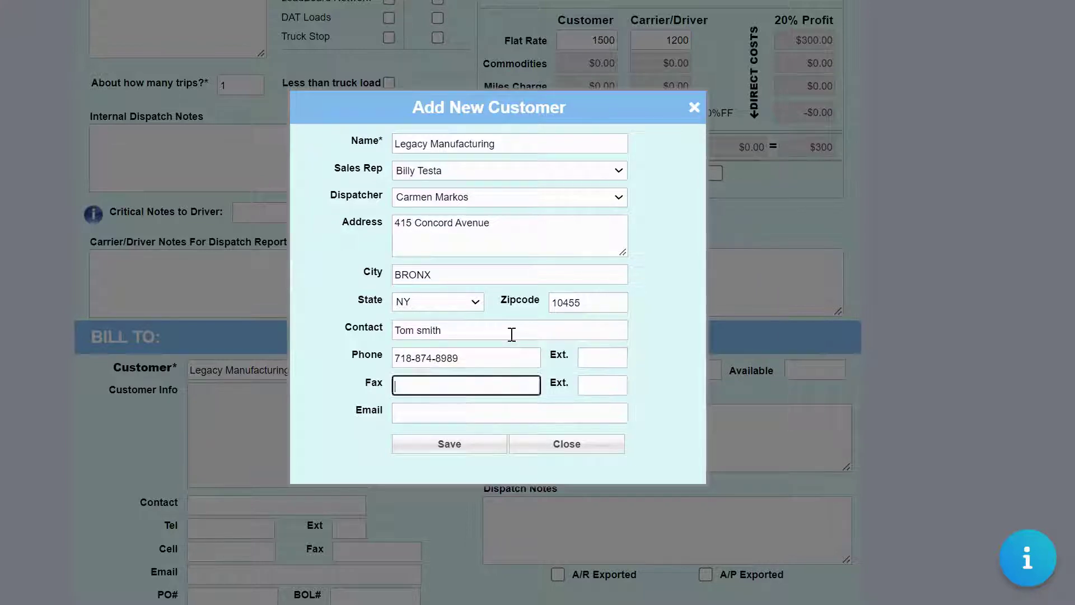
pyautogui.press('Tab')
pyautogui.press('Tab')
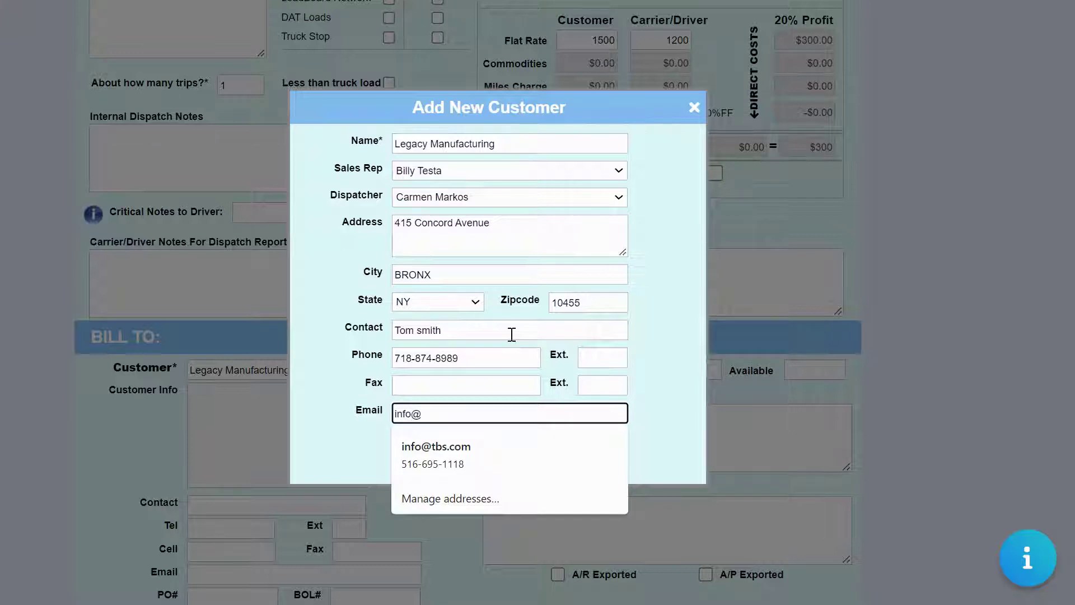
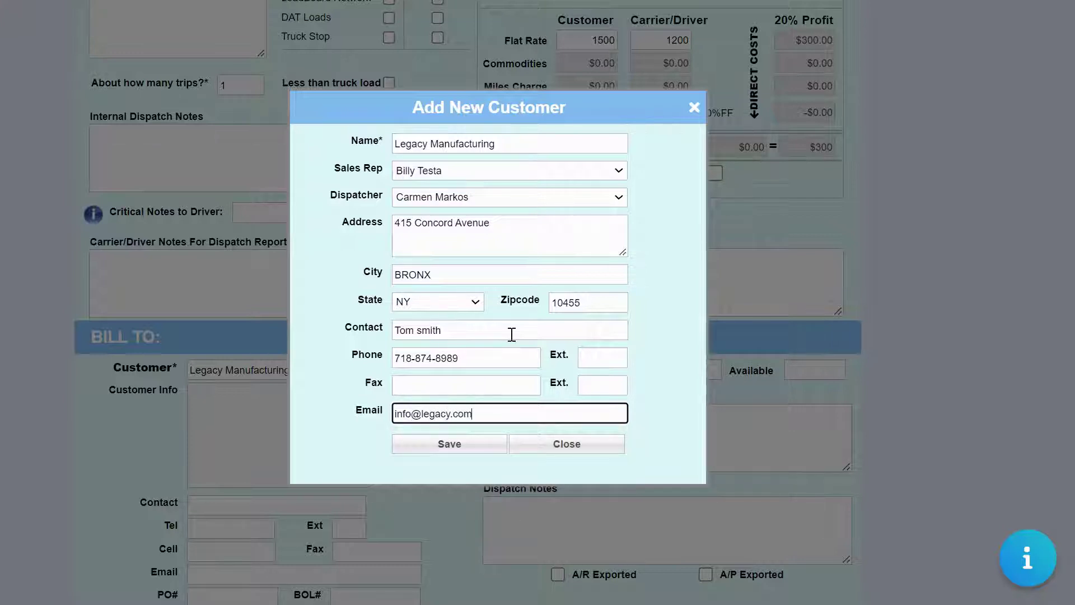
pyautogui.click(449, 443)
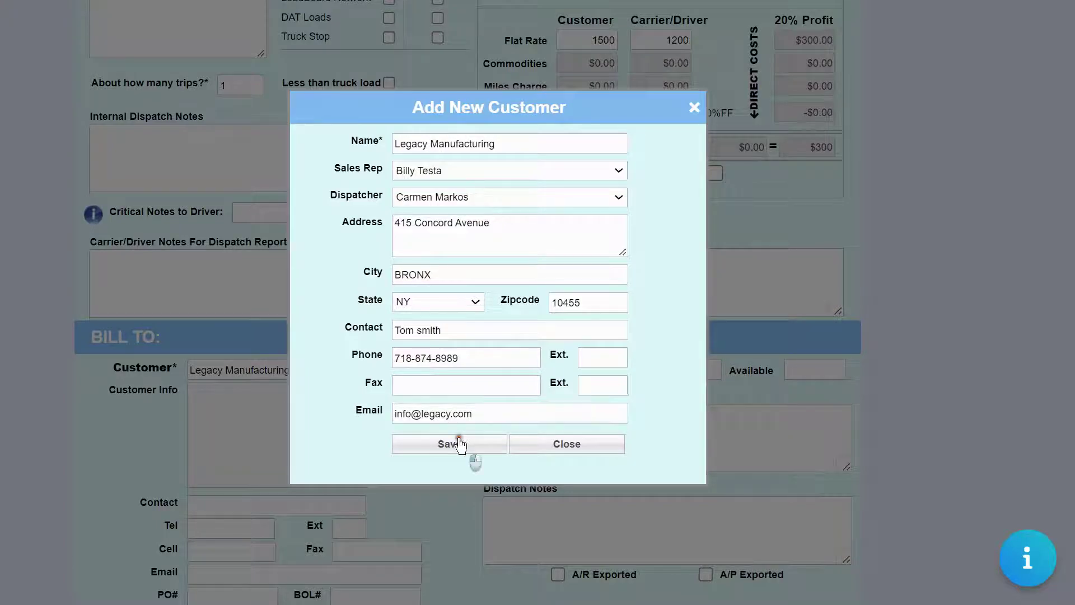
pyautogui.scroll(-3, 462, 446)
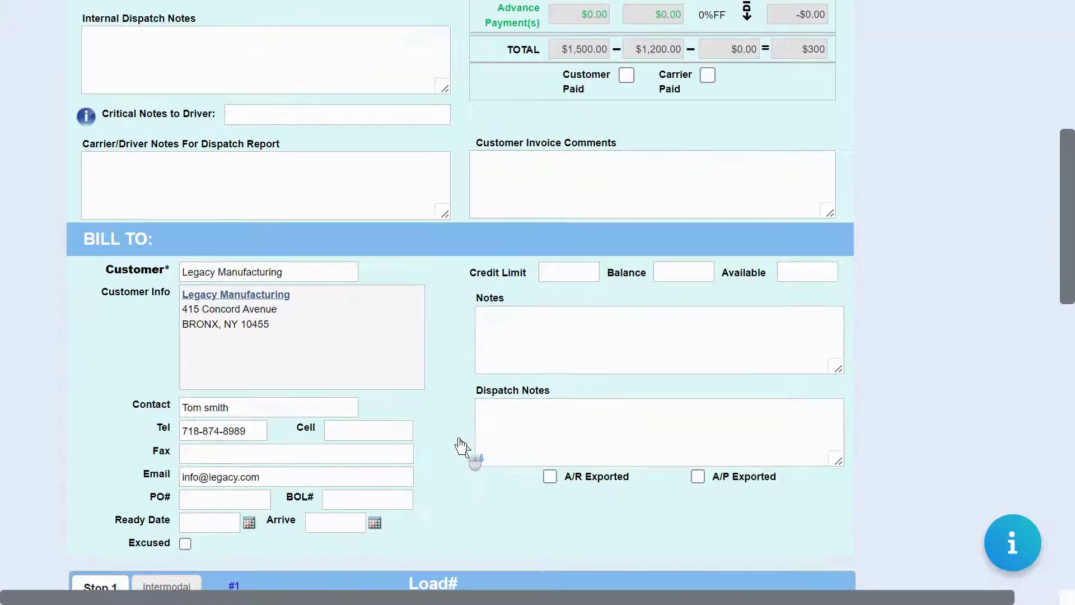
pyautogui.scroll(-3, 462, 445)
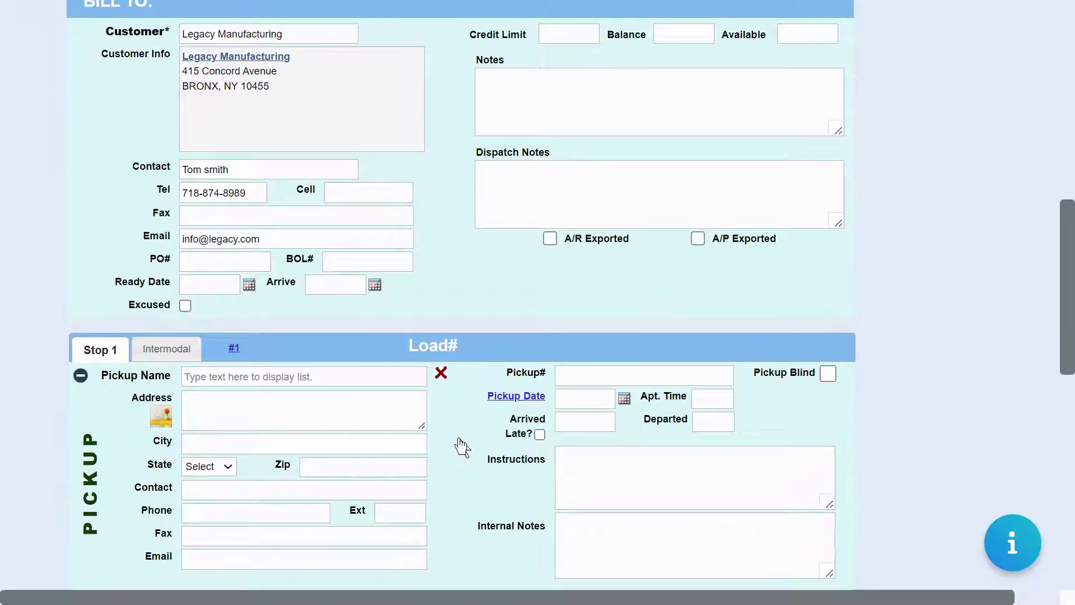
# Set Stop 1's pickup to Legacy Manufacturing on 04/13/2022, appointment 0800
pyautogui.click(344, 375)
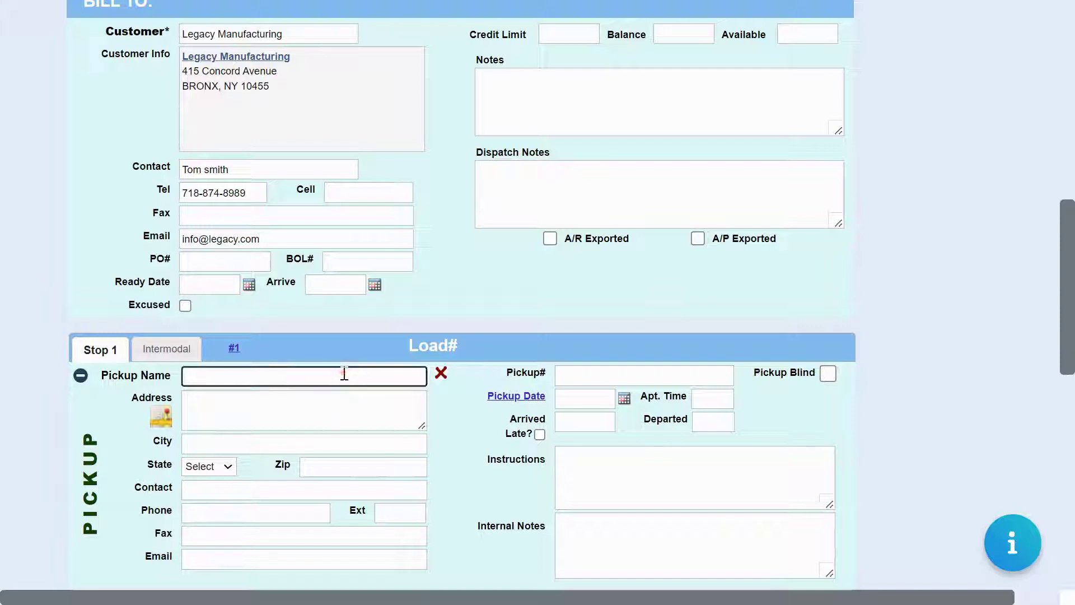
pyautogui.write('leg')
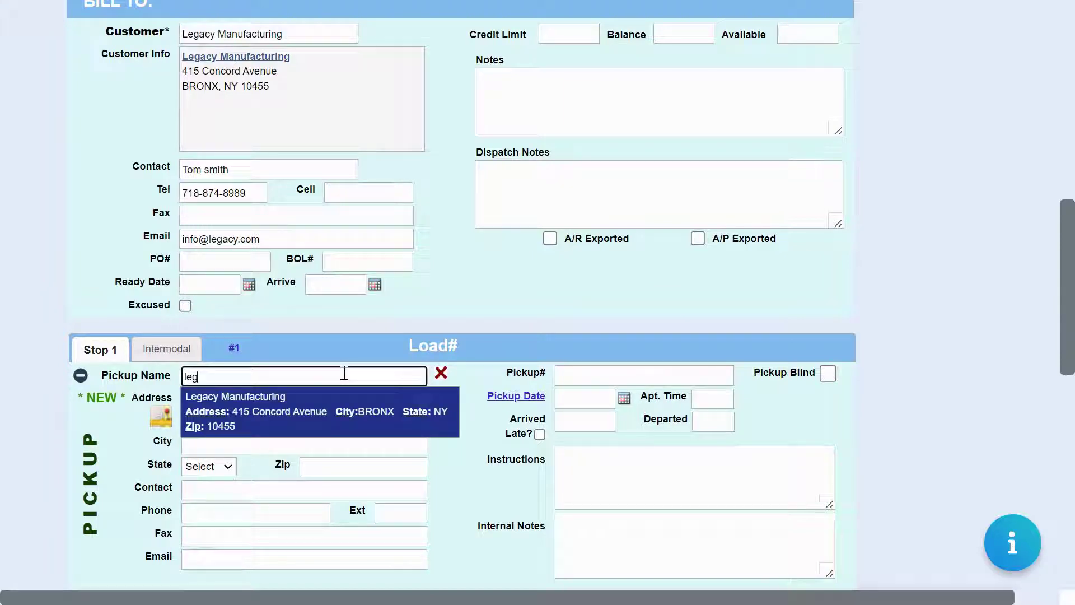
pyautogui.click(328, 411)
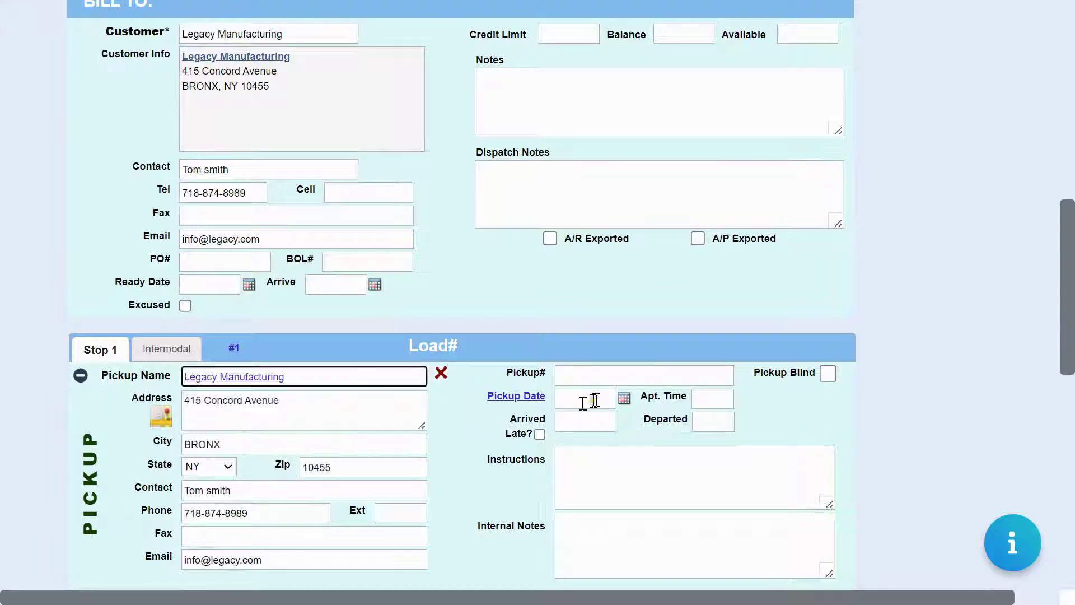
pyautogui.click(624, 399)
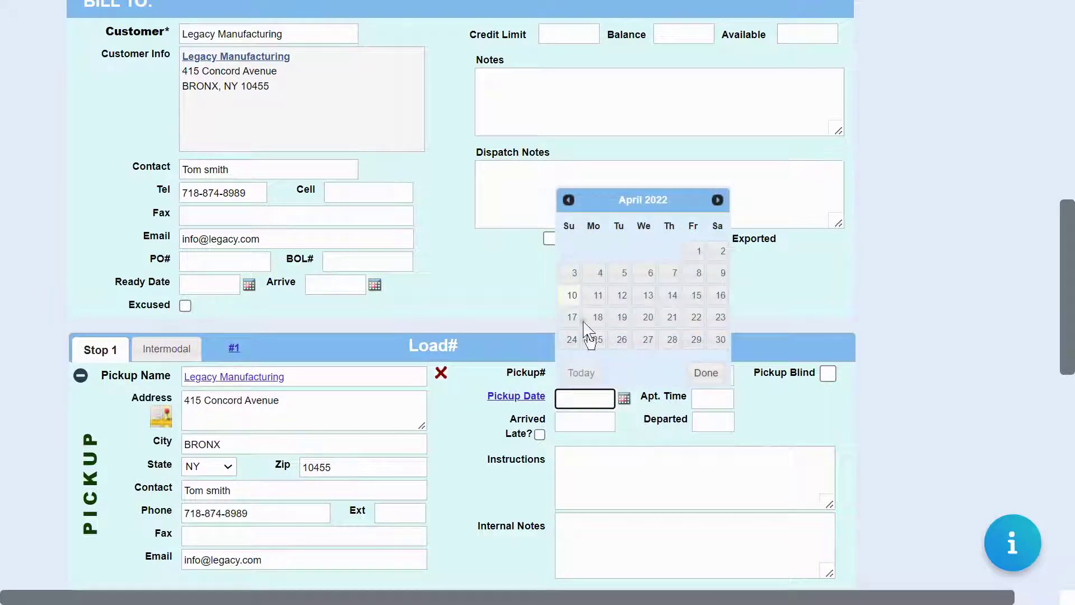
pyautogui.click(648, 295)
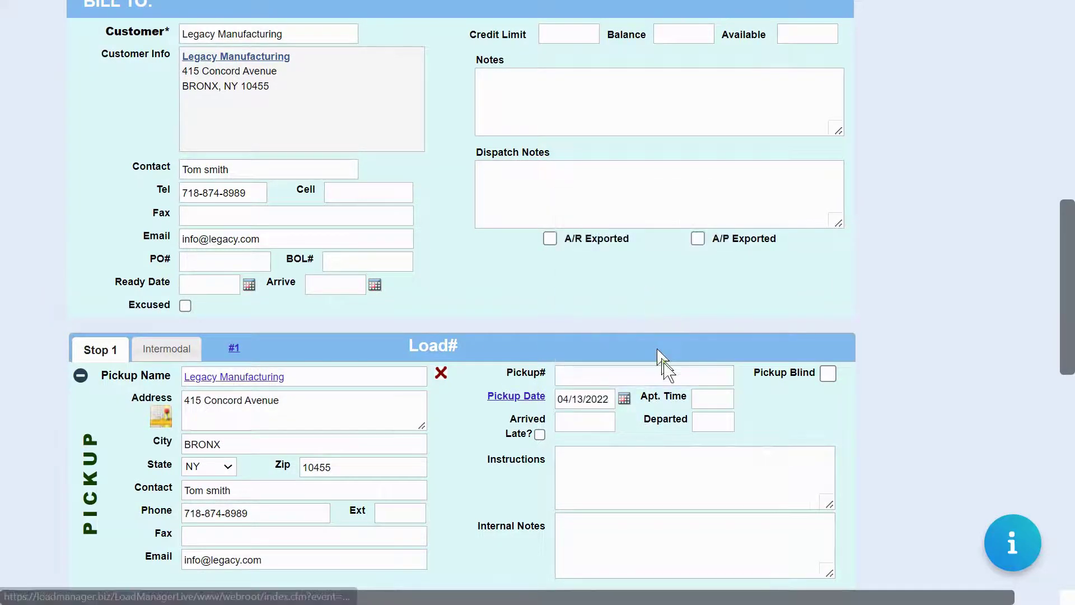
pyautogui.click(711, 397)
pyautogui.write('0800')
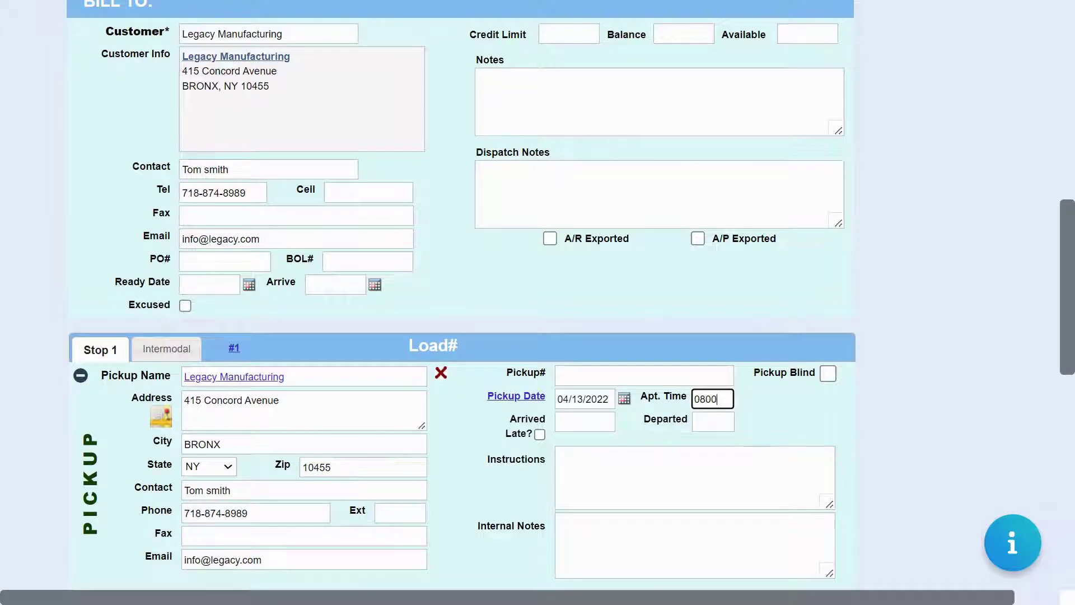
pyautogui.scroll(-4, 538, 336)
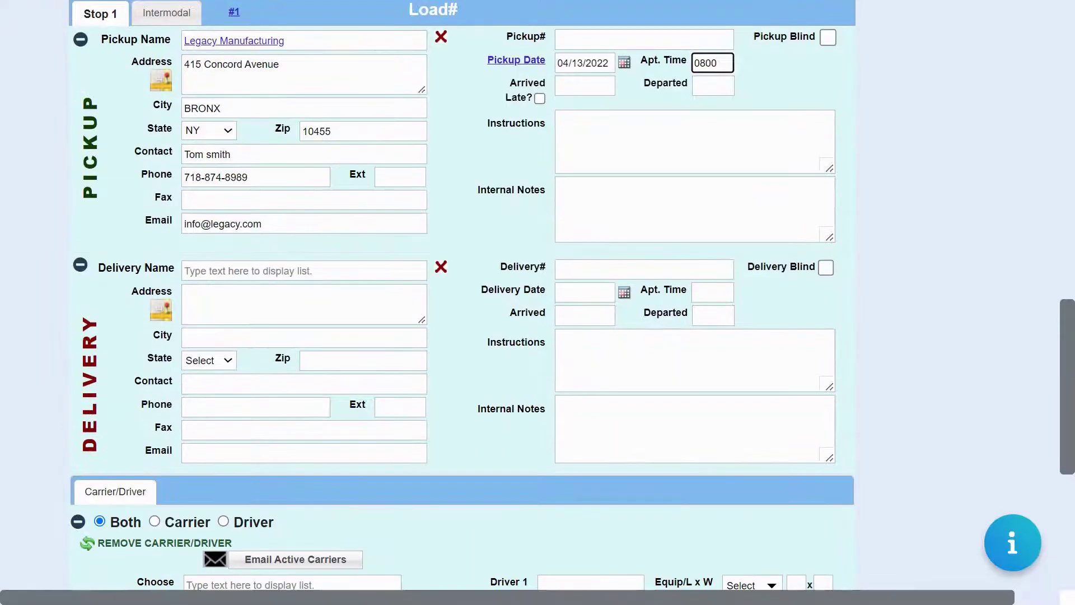
pyautogui.click(305, 270)
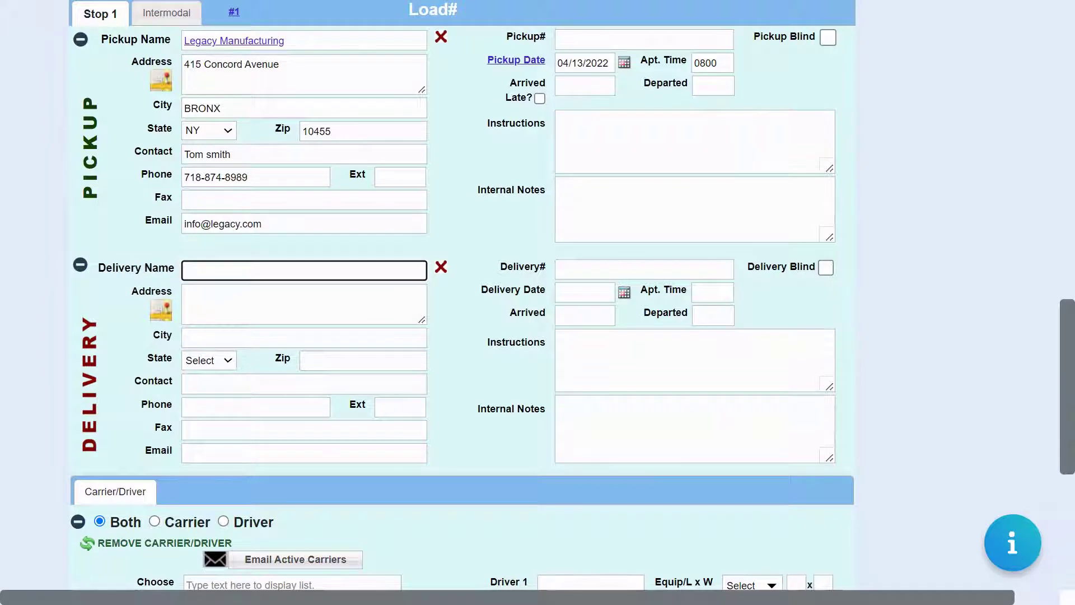
pyautogui.write('ac')
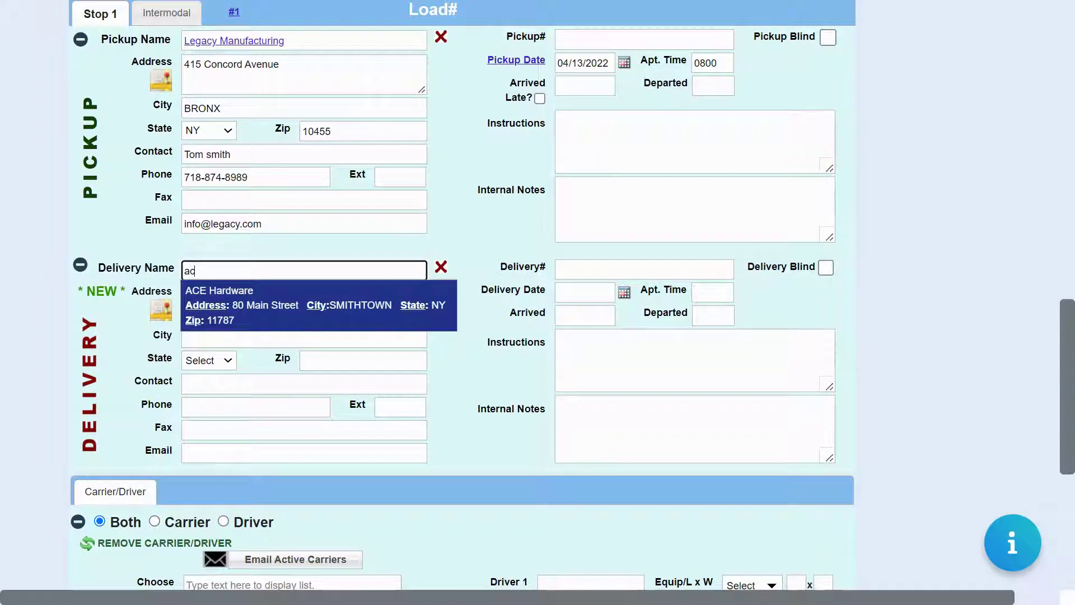
# Set the delivery to ACE Hardware, Smithtown NY, on 04/21/2022 with an ASAP appointment
pyautogui.click(225, 308)
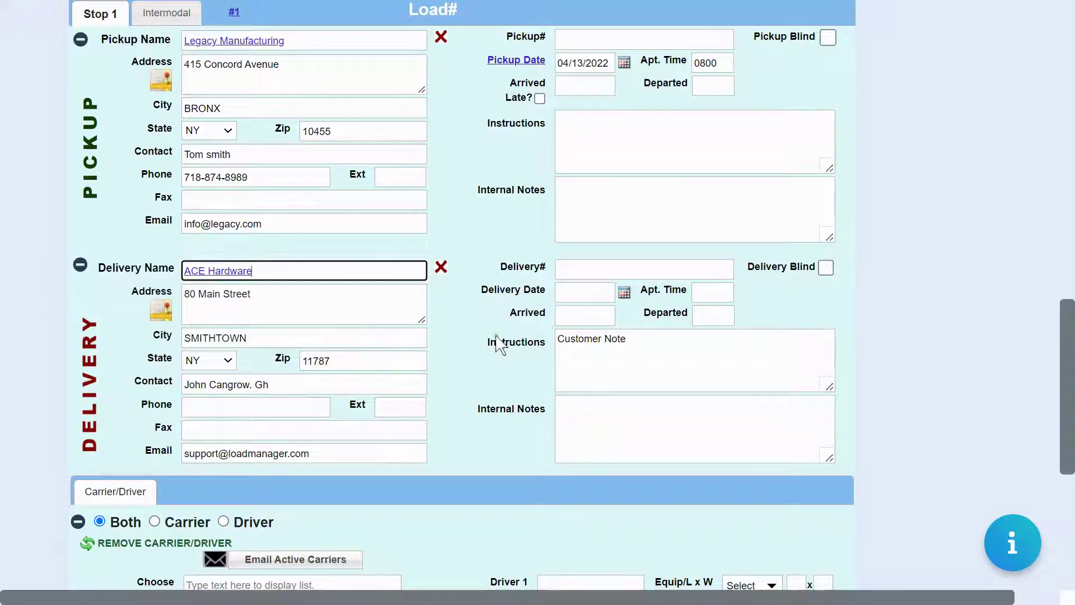
pyautogui.click(624, 293)
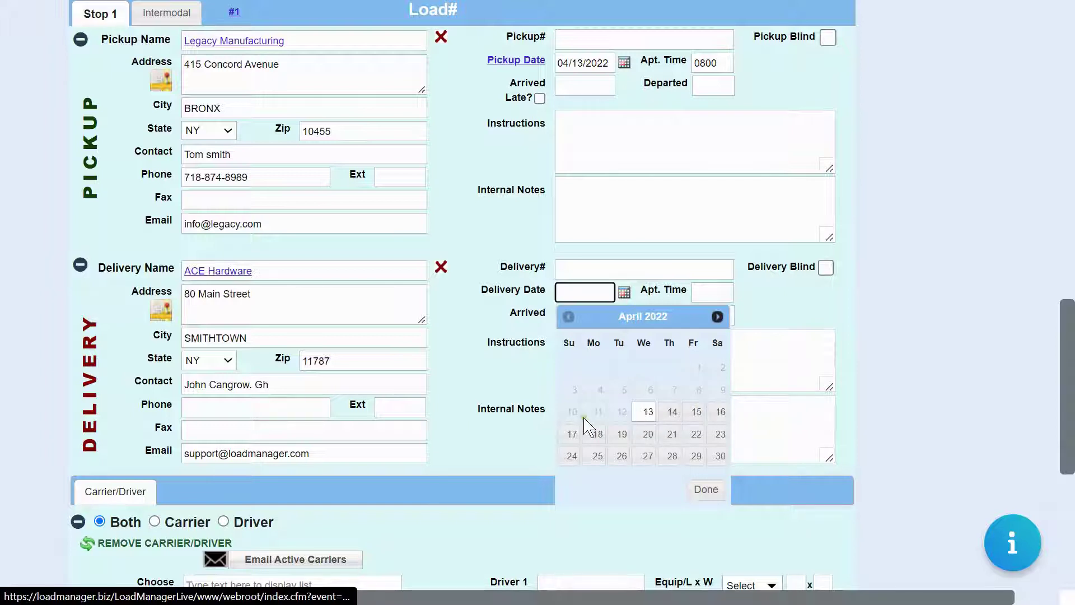
pyautogui.click(672, 433)
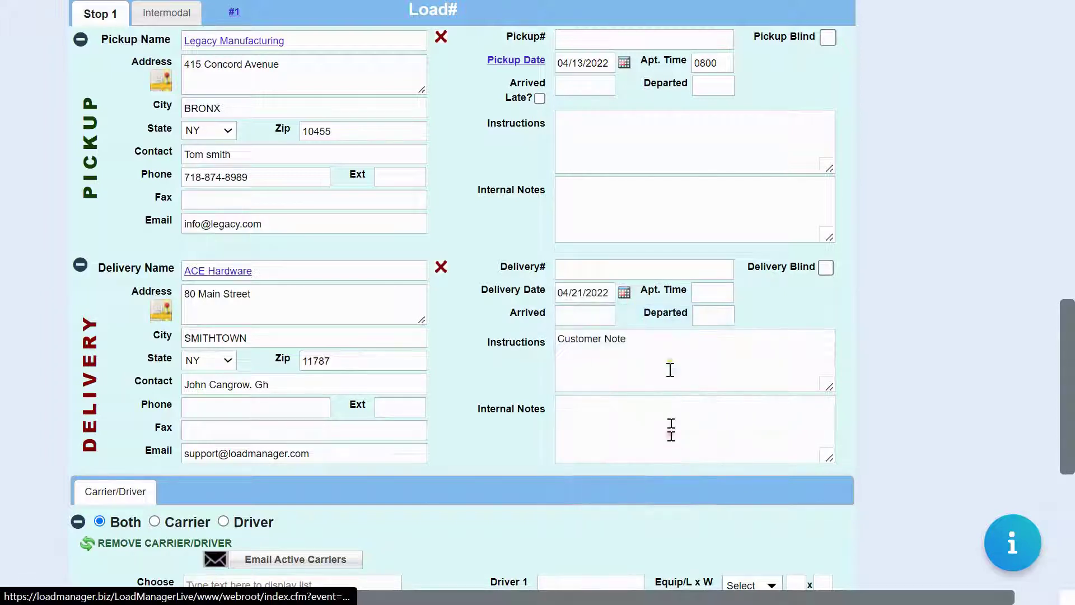
pyautogui.click(711, 291)
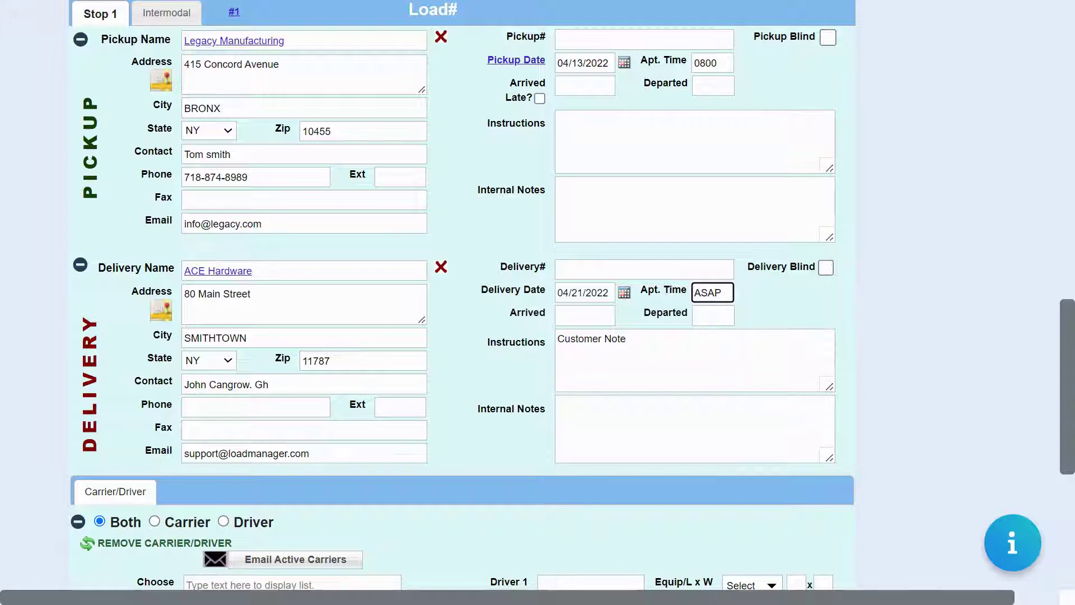
pyautogui.scroll(-5, 538, 337)
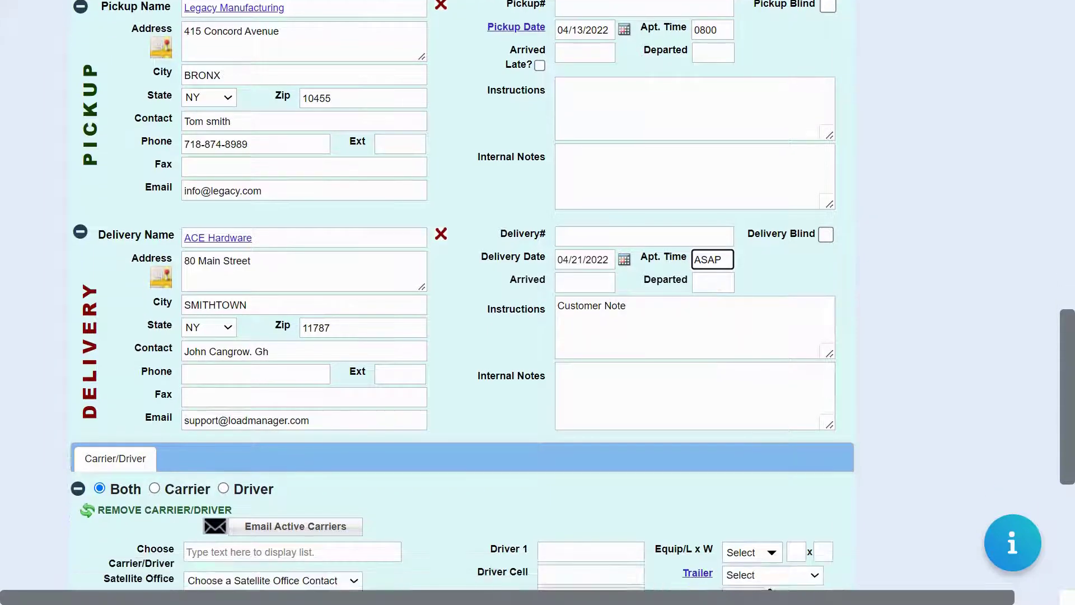
pyautogui.scroll(-5, 538, 336)
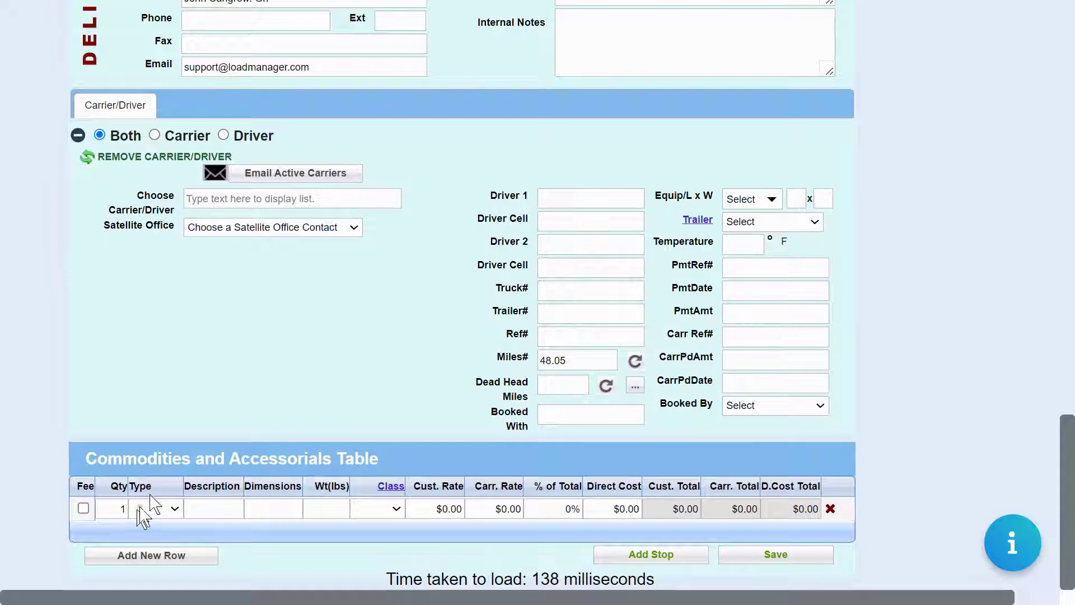
# Add a COMMODITY line describing 12 pallets, weight 1200 lbs
pyautogui.click(176, 510)
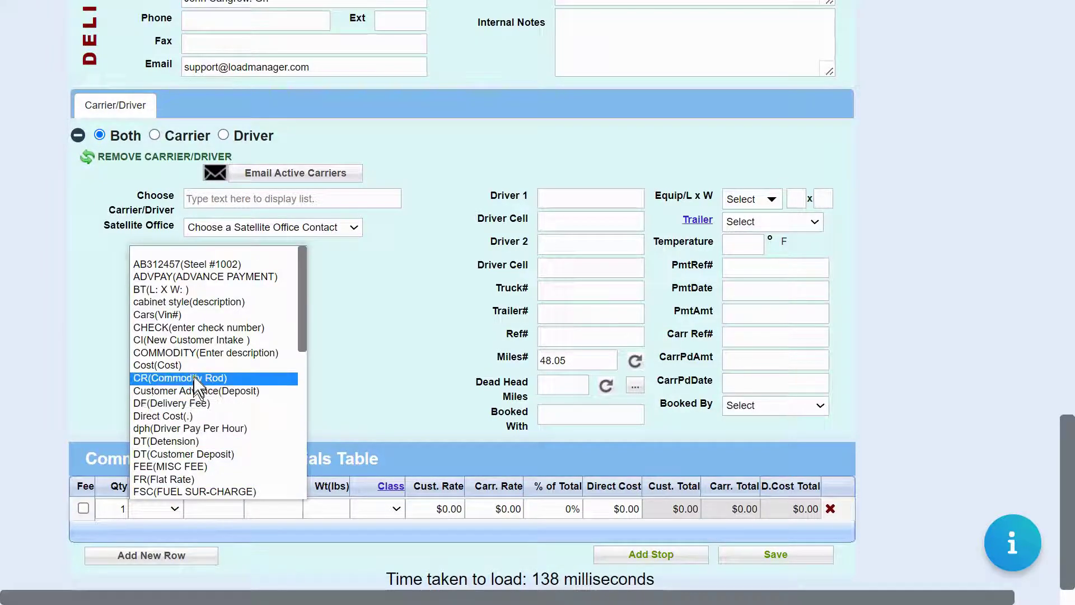
pyautogui.click(201, 354)
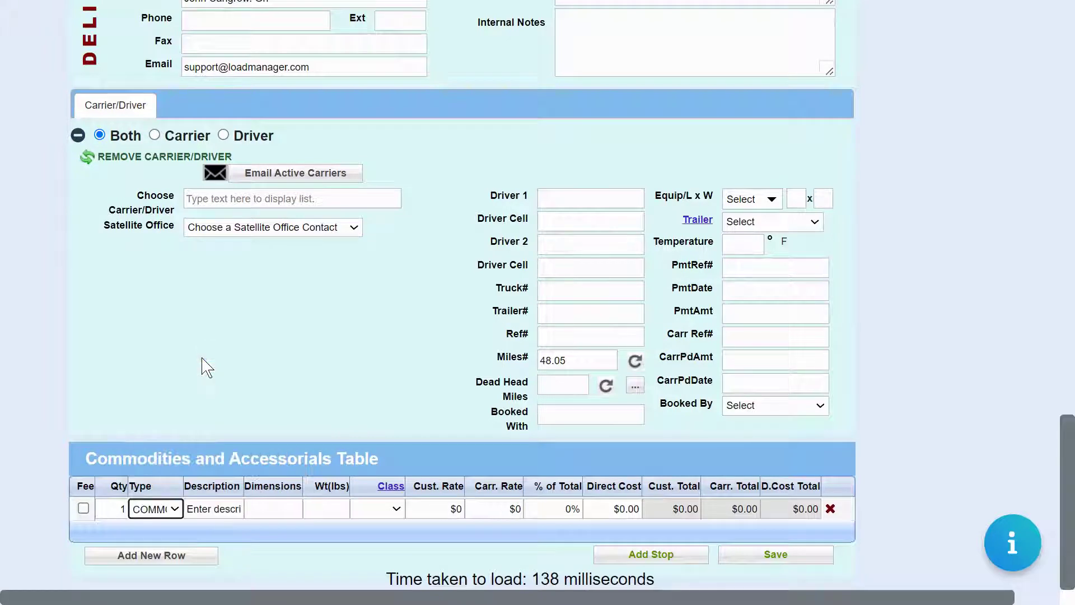
pyautogui.press('Tab')
pyautogui.write('12')
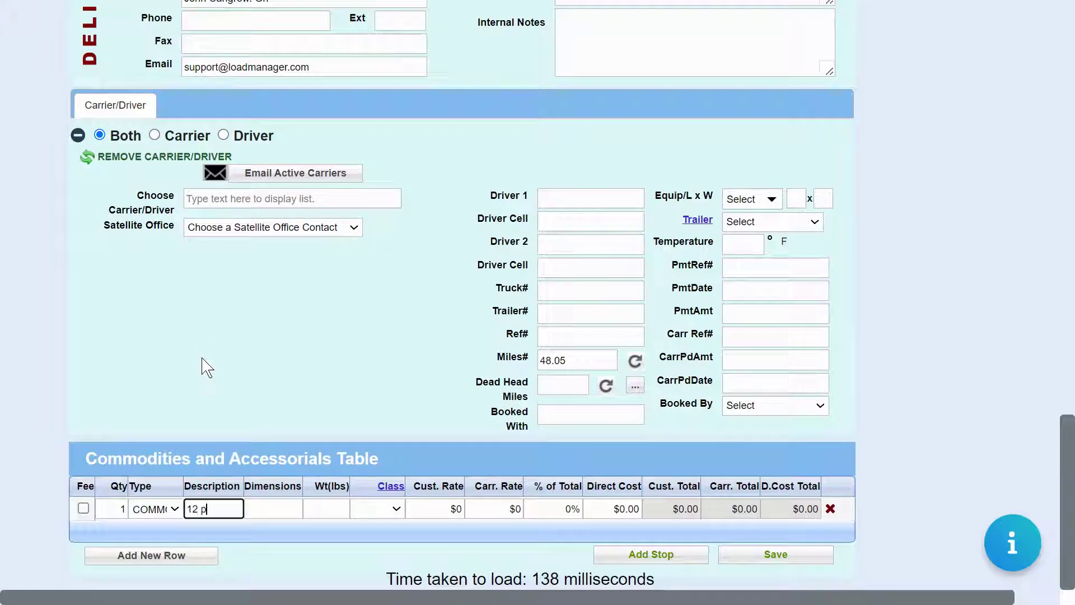
pyautogui.write('letsof pla')
pyautogui.write('stic')
pyautogui.press('Tab')
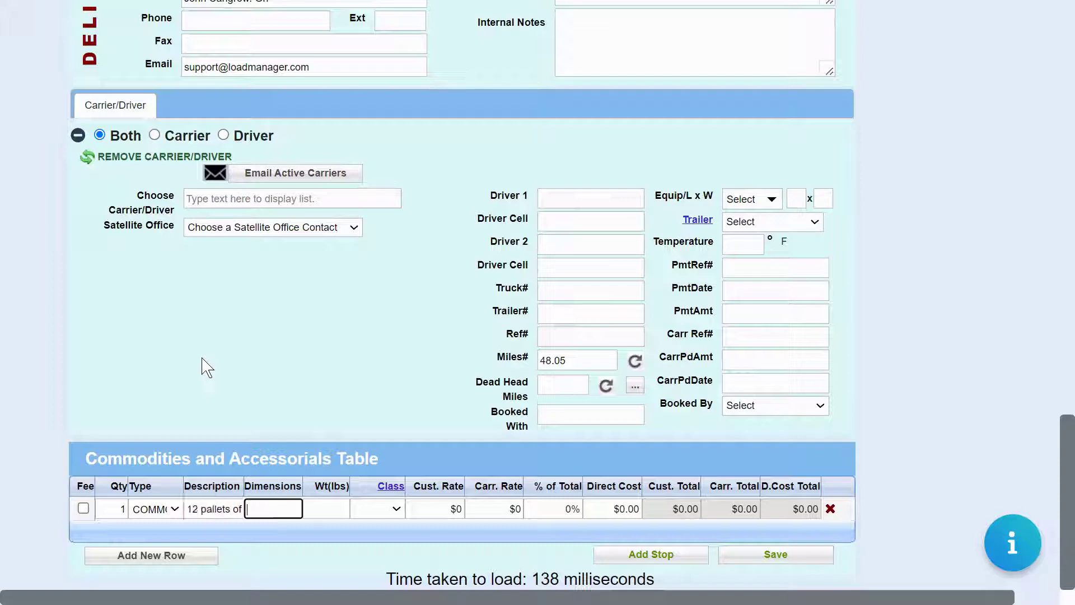
pyautogui.press('Tab')
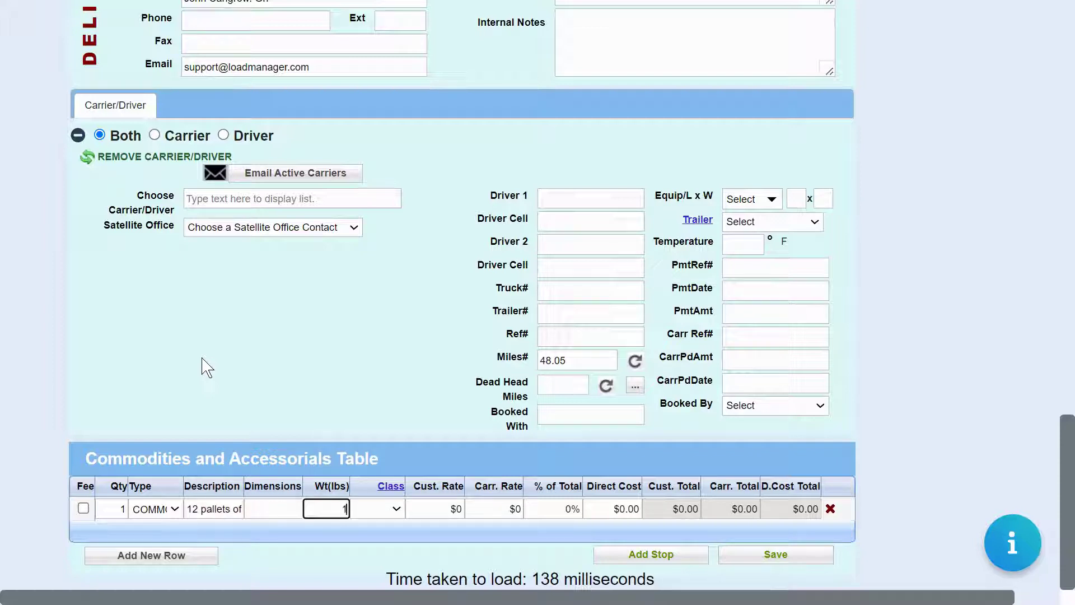
pyautogui.write('200')
pyautogui.press('Tab')
pyautogui.press('Tab')
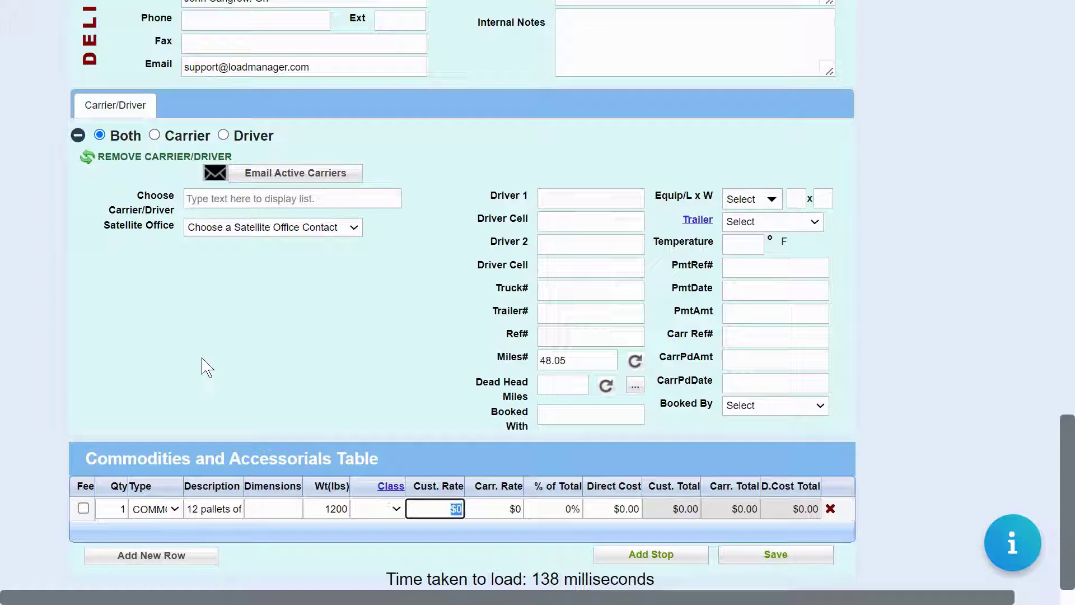
# Make row two an LF (LUMPER) charge with customer rate $150 and carrier rate $100
pyautogui.click(152, 555)
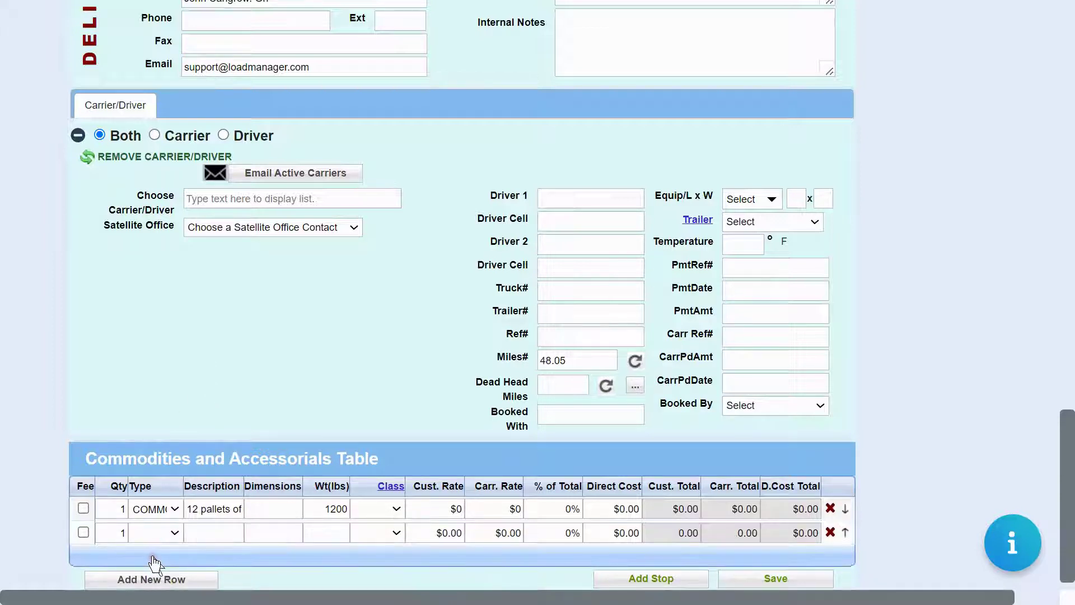
pyautogui.click(172, 533)
pyautogui.click(176, 533)
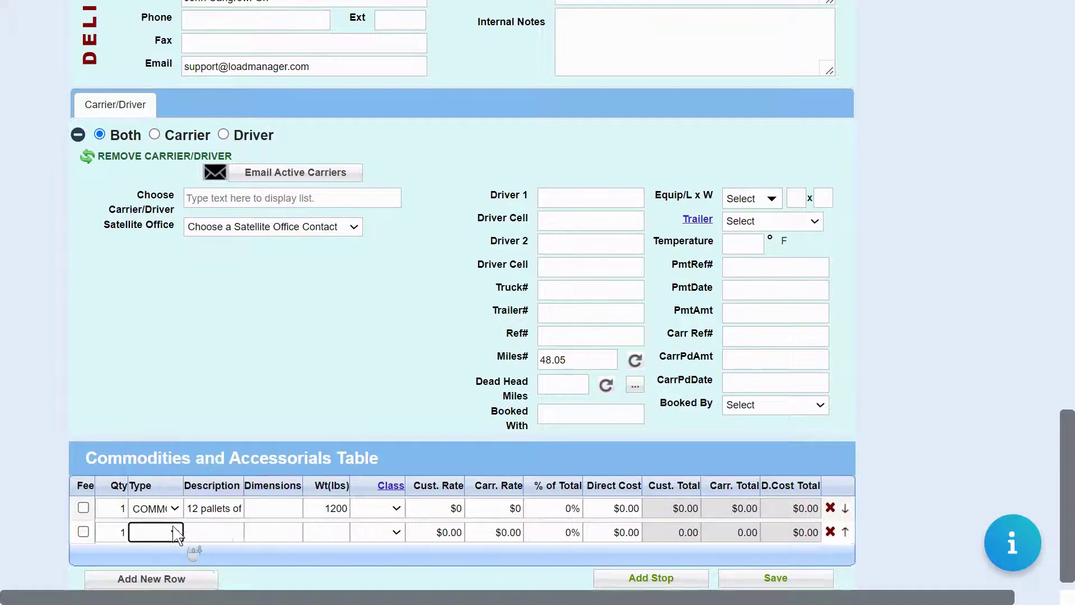
pyautogui.click(174, 510)
pyautogui.scroll(-5, 172, 449)
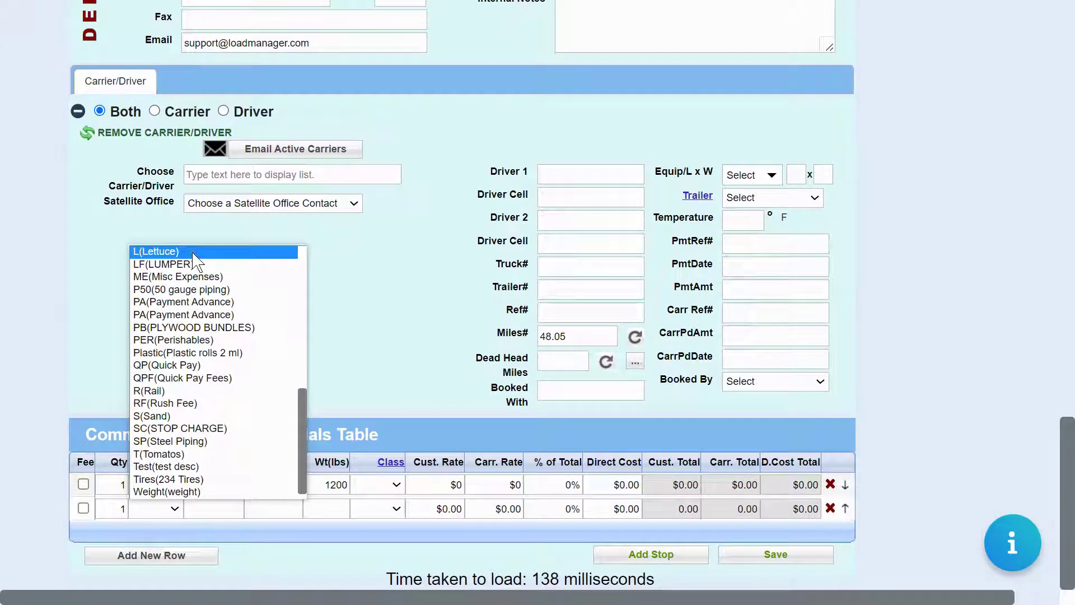
pyautogui.click(190, 252)
pyautogui.press('Tab')
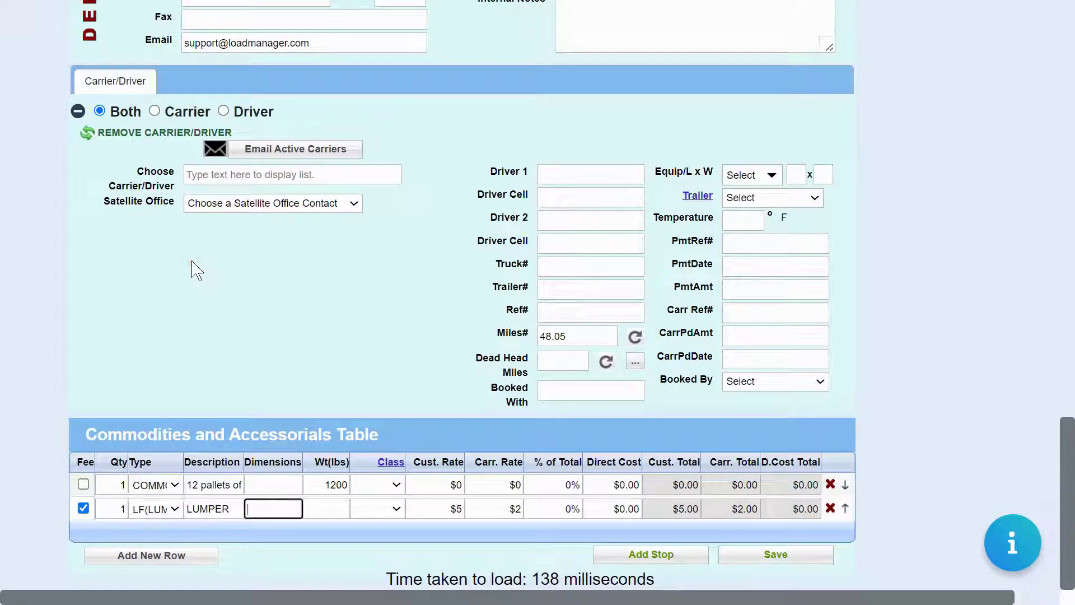
pyautogui.press('Tab')
pyautogui.press('Tab')
pyautogui.press('Tab')
pyautogui.press('Tab')
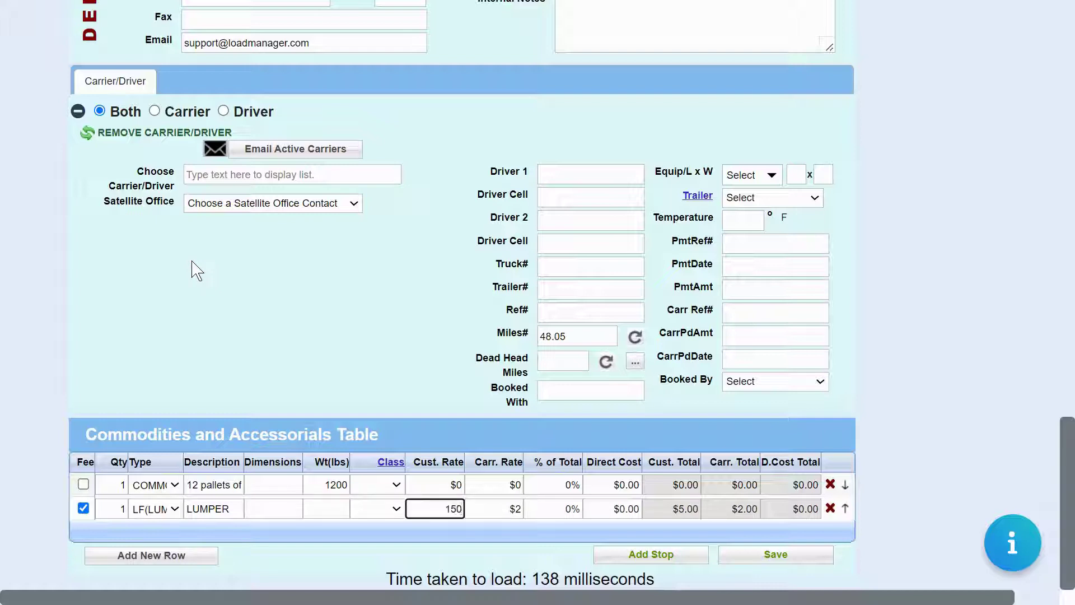
pyautogui.press('Tab')
pyautogui.write('1')
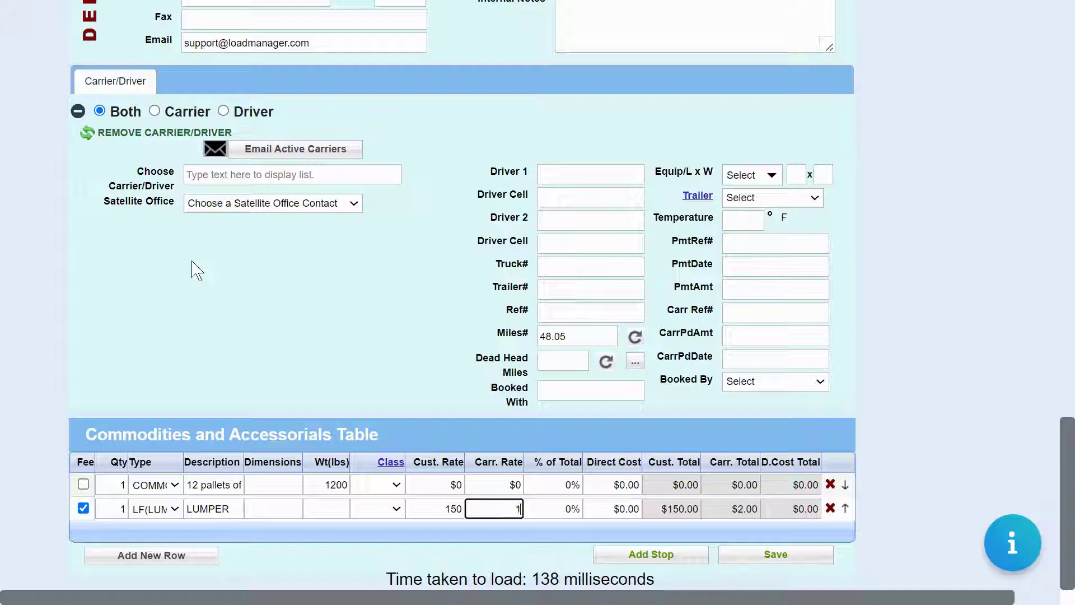
pyautogui.press('Tab')
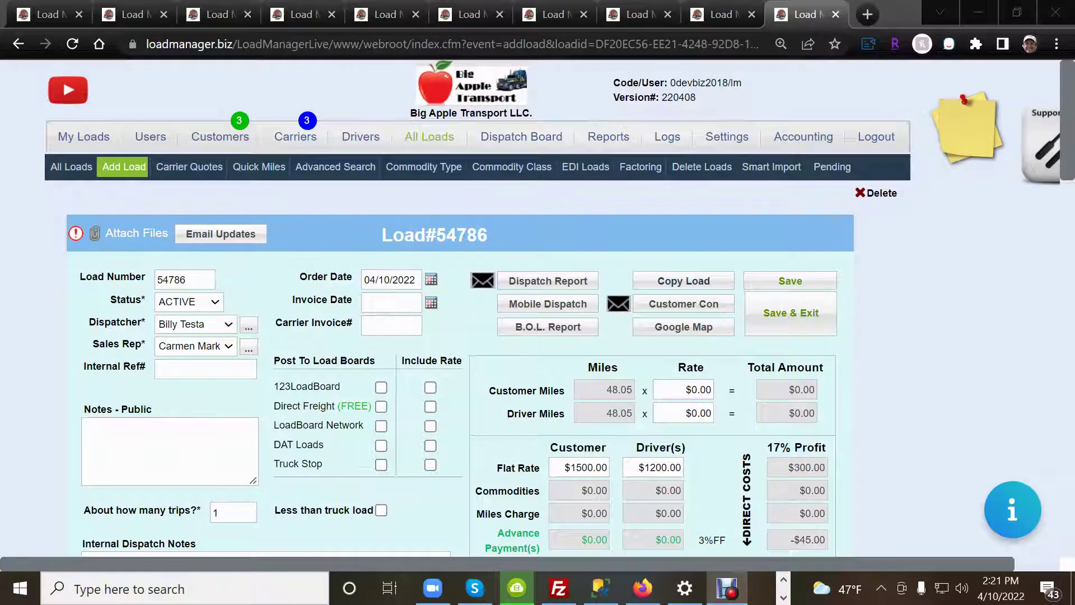
pyautogui.doubleClick(462, 235)
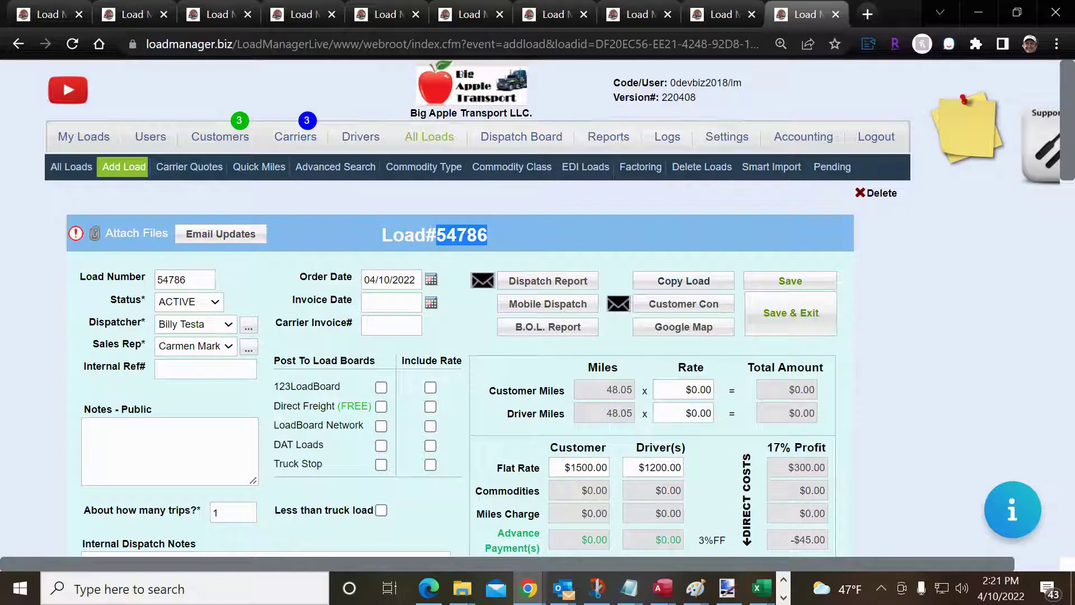
pyautogui.click(94, 142)
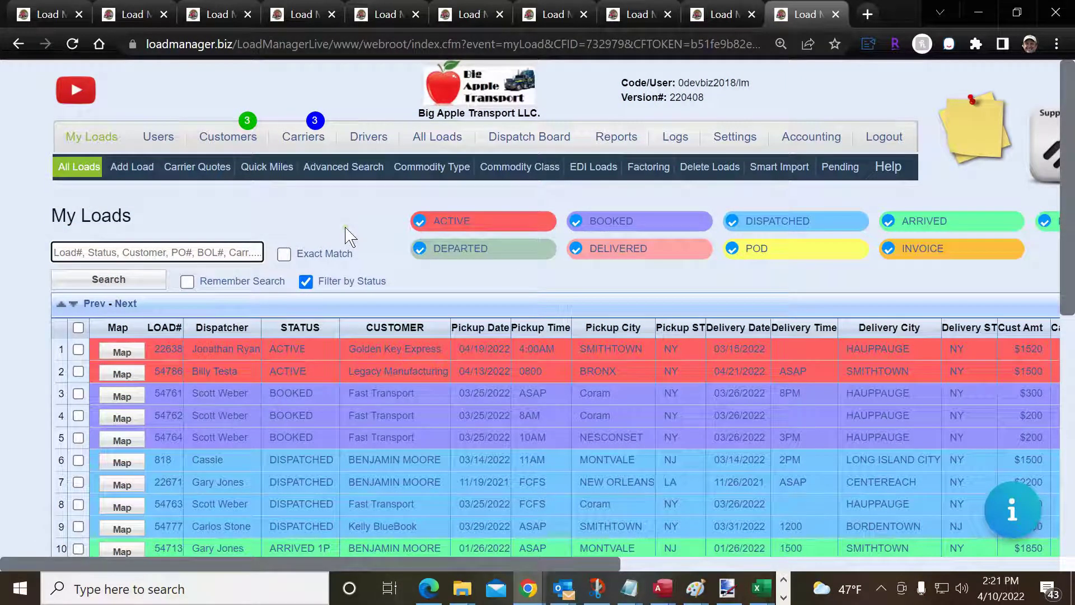
pyautogui.click(386, 372)
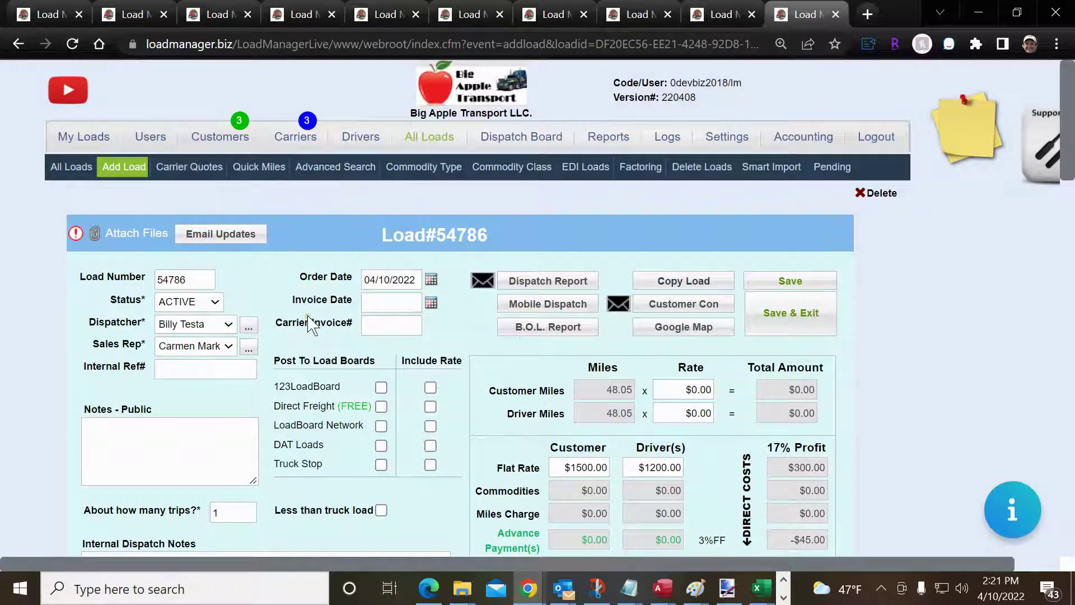
# Post load 54786 to the load boards, including 123LoadBoard, Direct Freight and DAT Loads, and save
pyautogui.click(381, 387)
pyautogui.click(381, 406)
pyautogui.click(380, 445)
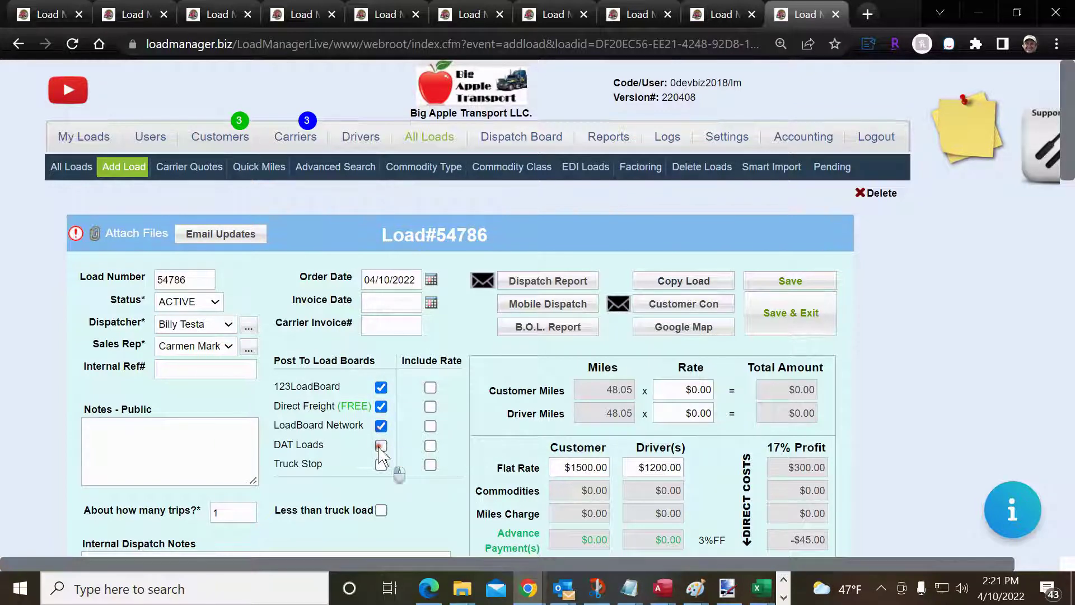
pyautogui.click(790, 280)
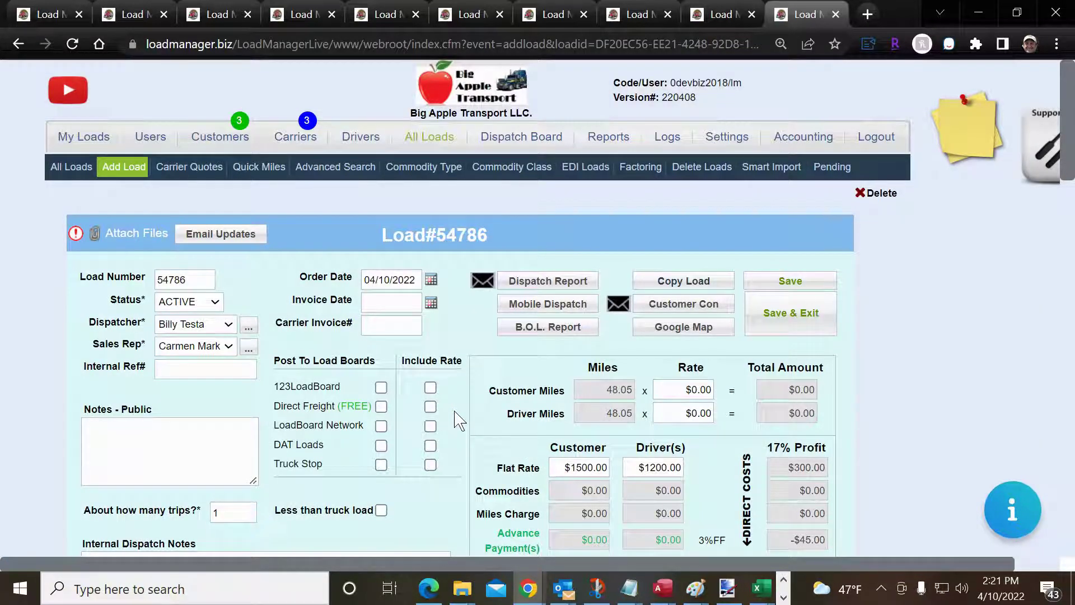
pyautogui.click(296, 137)
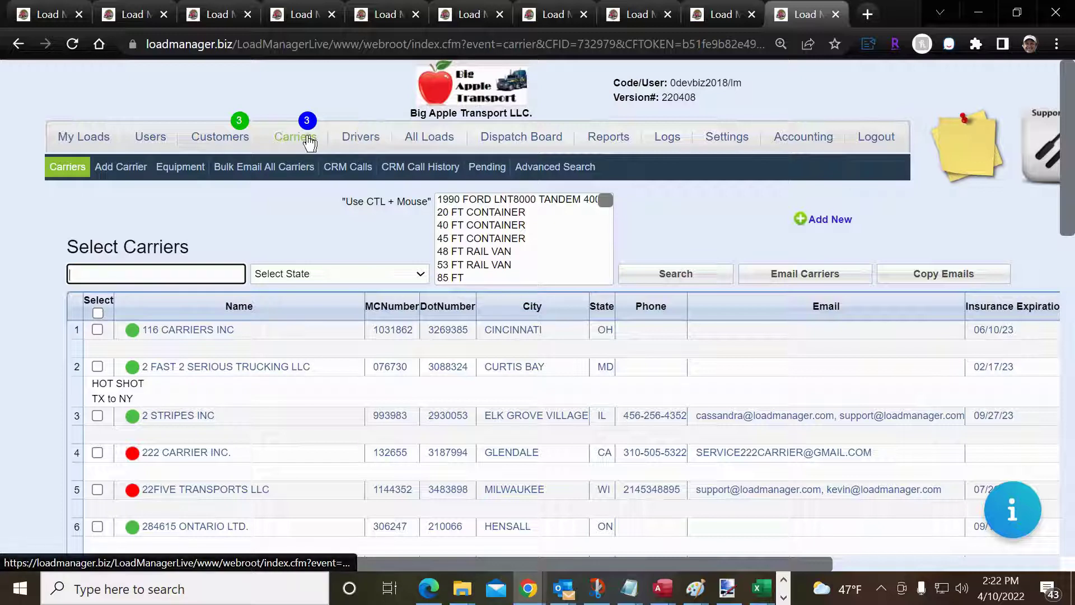
# Add a new carrier by looking up MC number 1047648
pyautogui.click(121, 166)
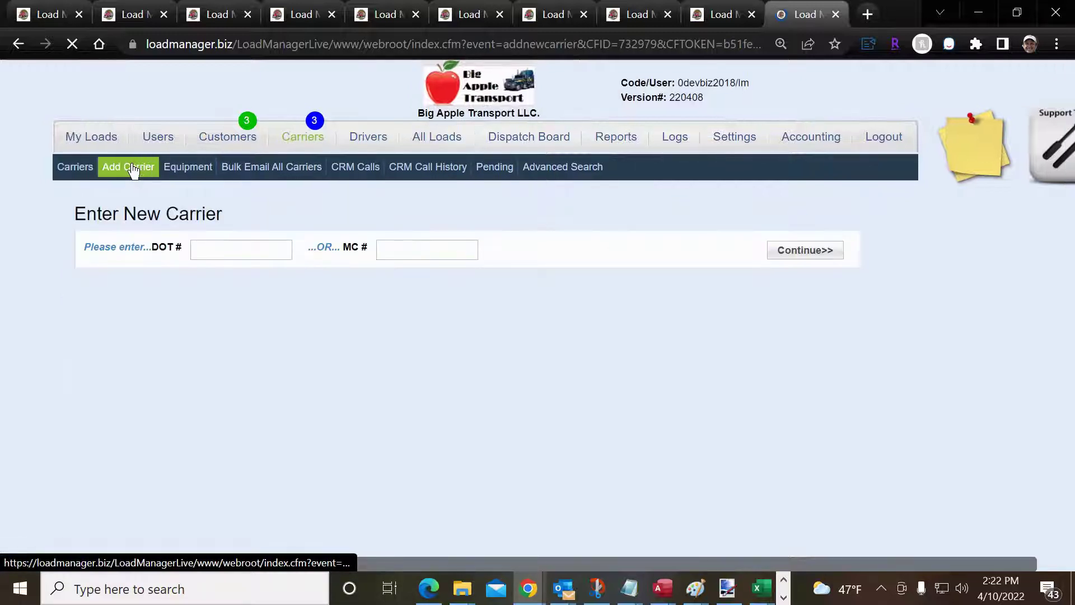
pyautogui.click(410, 254)
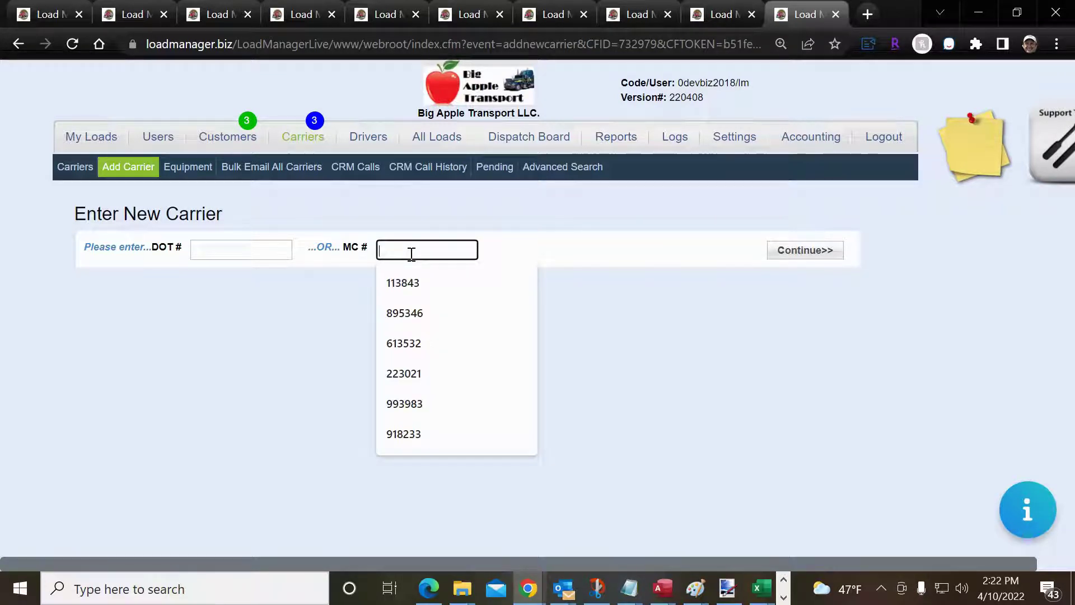
pyautogui.write('1047648')
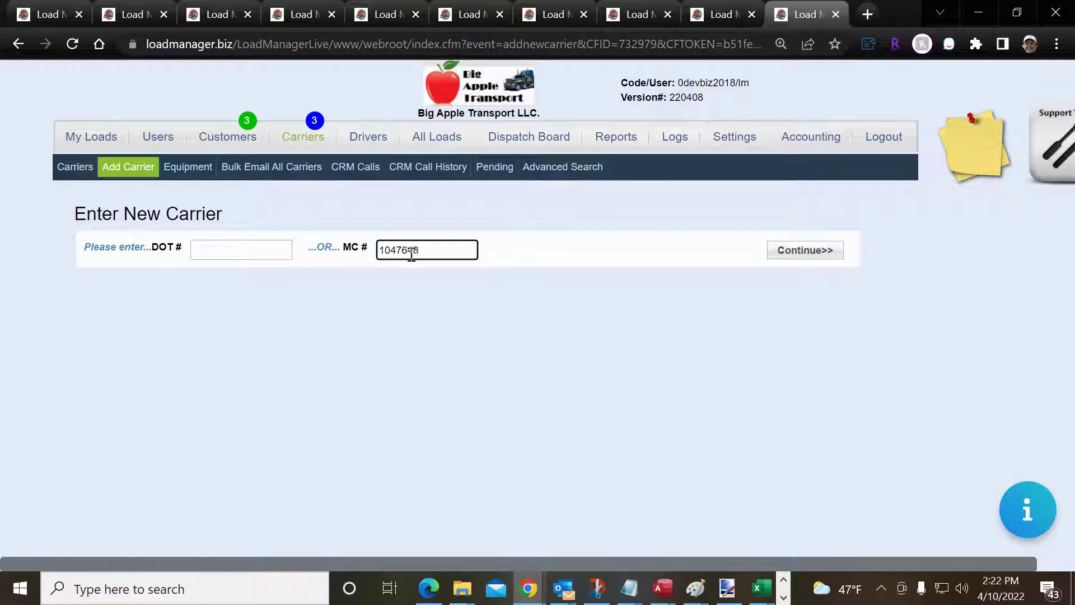
pyautogui.click(793, 251)
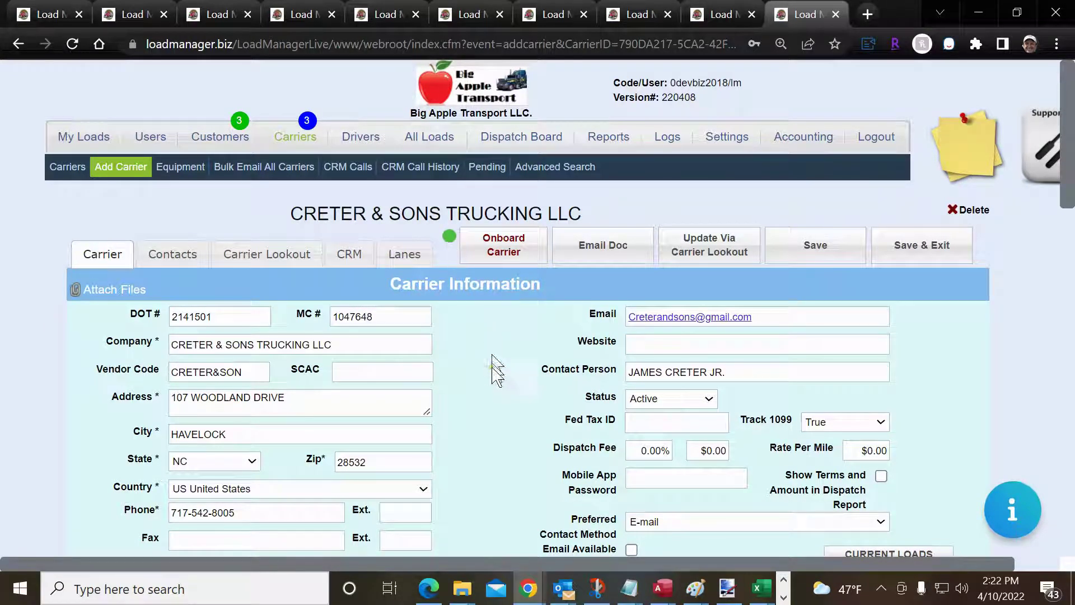
pyautogui.scroll(-3, 495, 378)
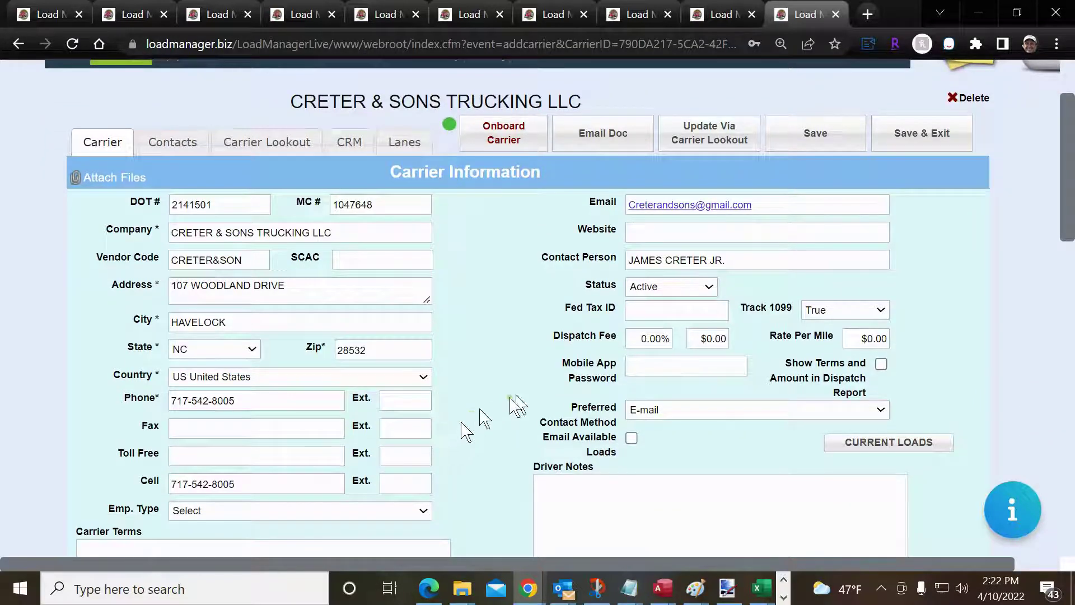
pyautogui.scroll(3, 521, 403)
pyautogui.scroll(3, 529, 395)
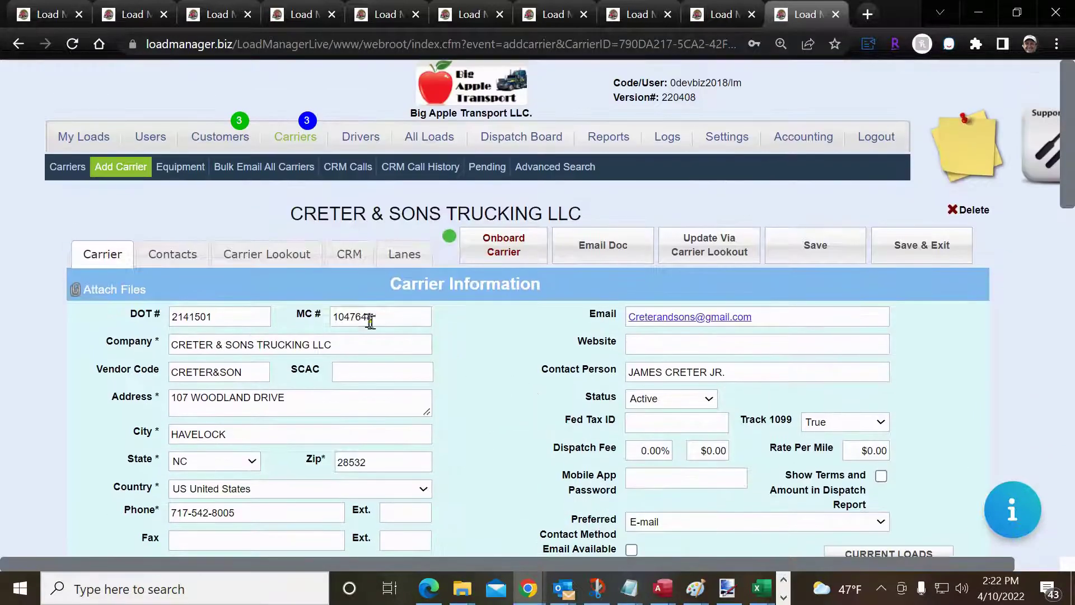
# Review Creter & Sons' Carrier Lookout insurance, BASIC scores and crash history
pyautogui.click(273, 259)
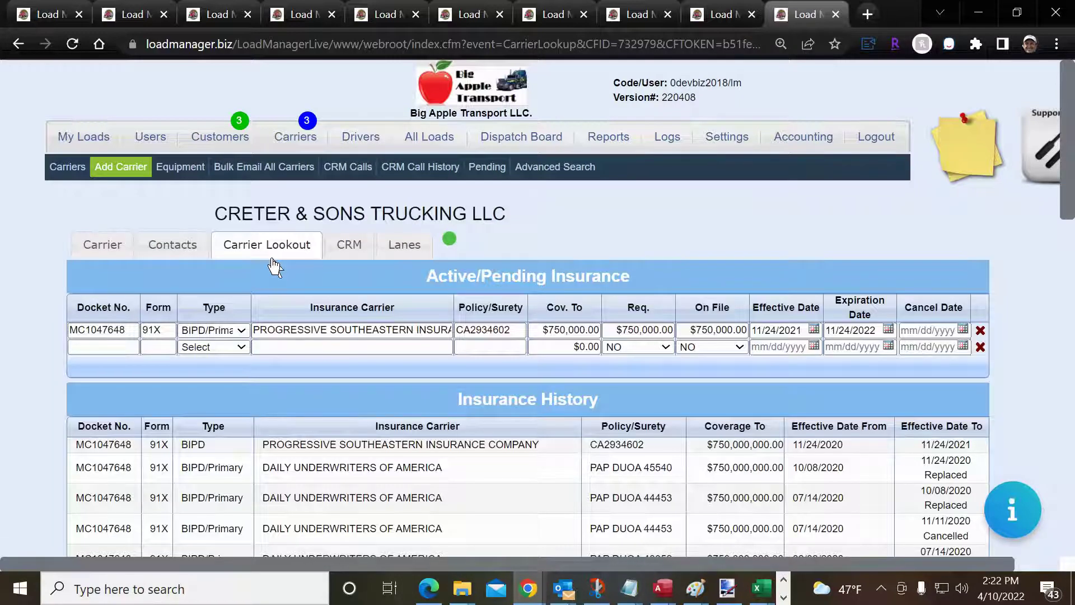
pyautogui.scroll(-3, 336, 373)
pyautogui.scroll(-4, 336, 373)
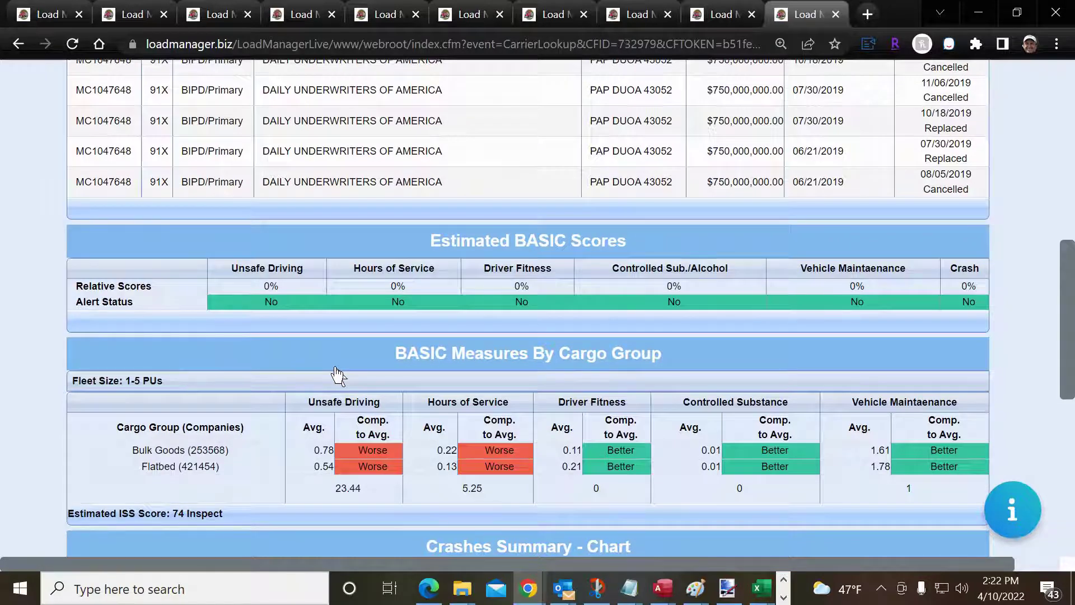
pyautogui.scroll(-3, 528, 242)
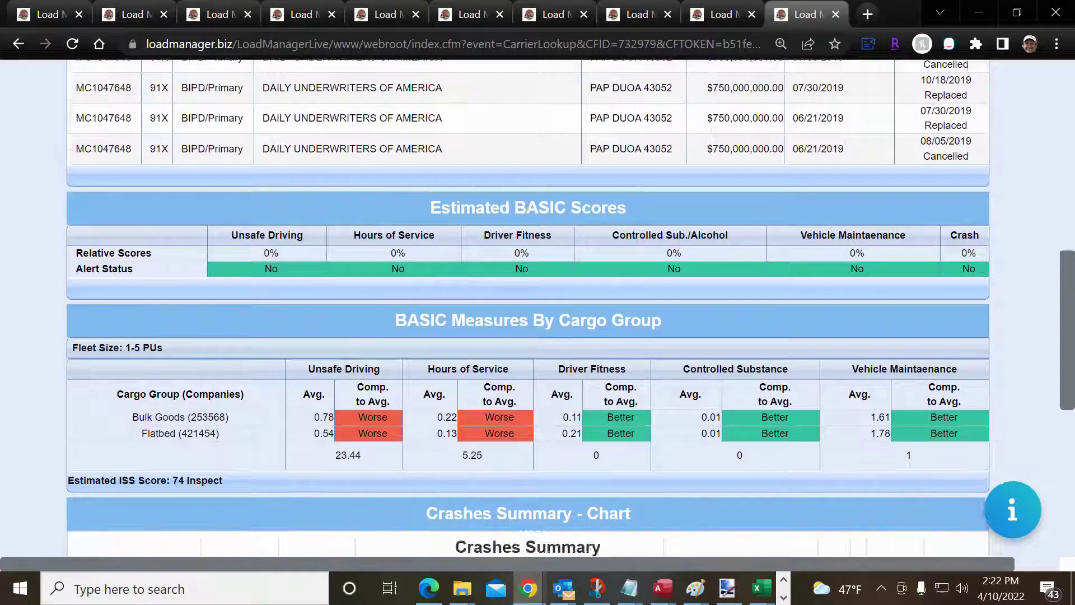
pyautogui.scroll(-3, 528, 242)
pyautogui.scroll(-4, 528, 252)
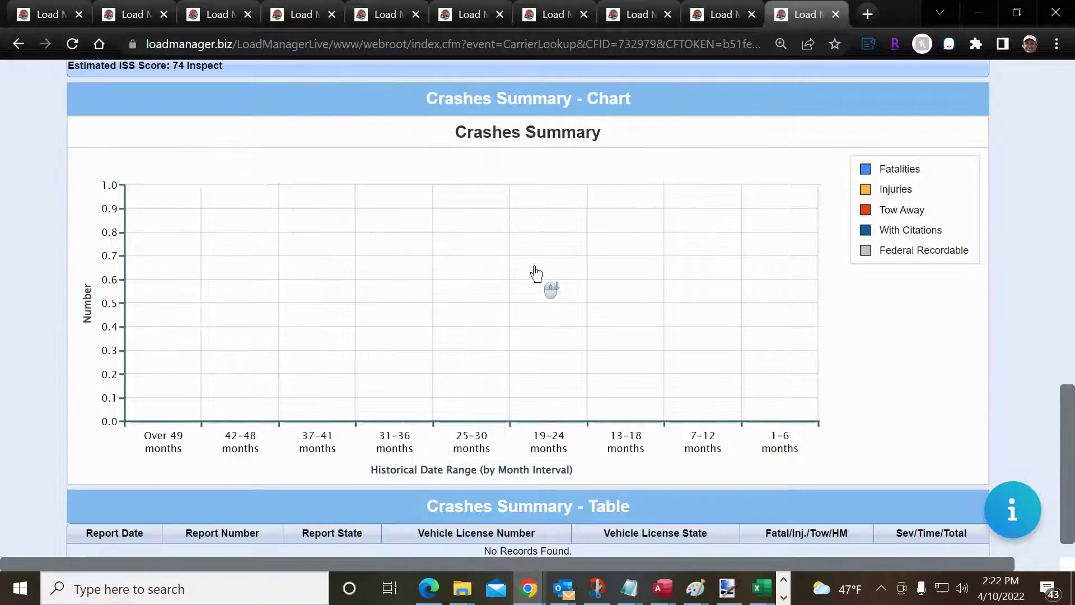
pyautogui.scroll(-1, 514, 370)
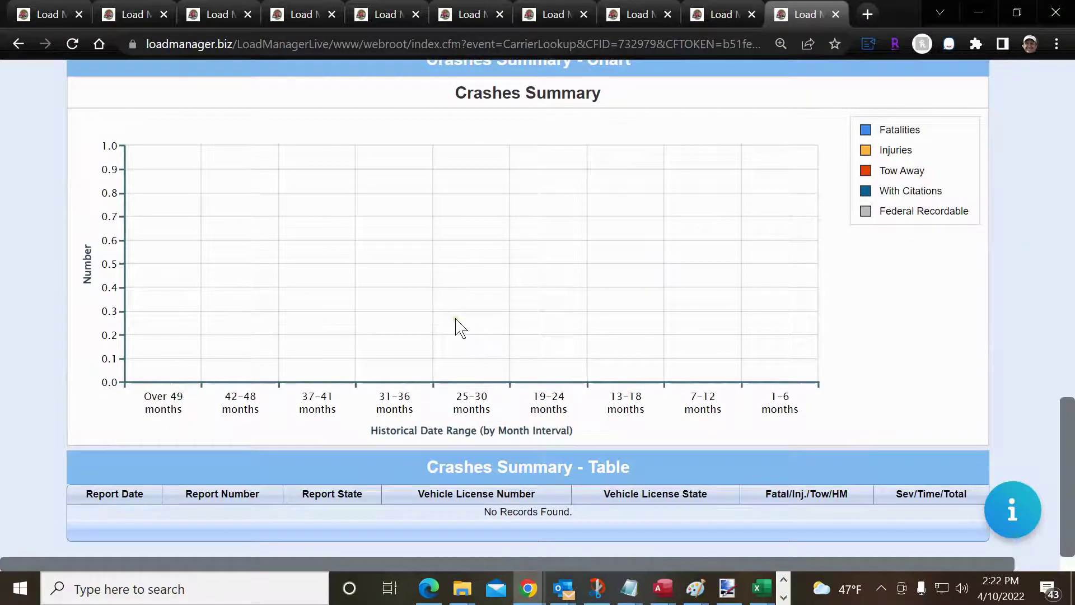
pyautogui.scroll(8, 460, 325)
pyautogui.scroll(8, 459, 324)
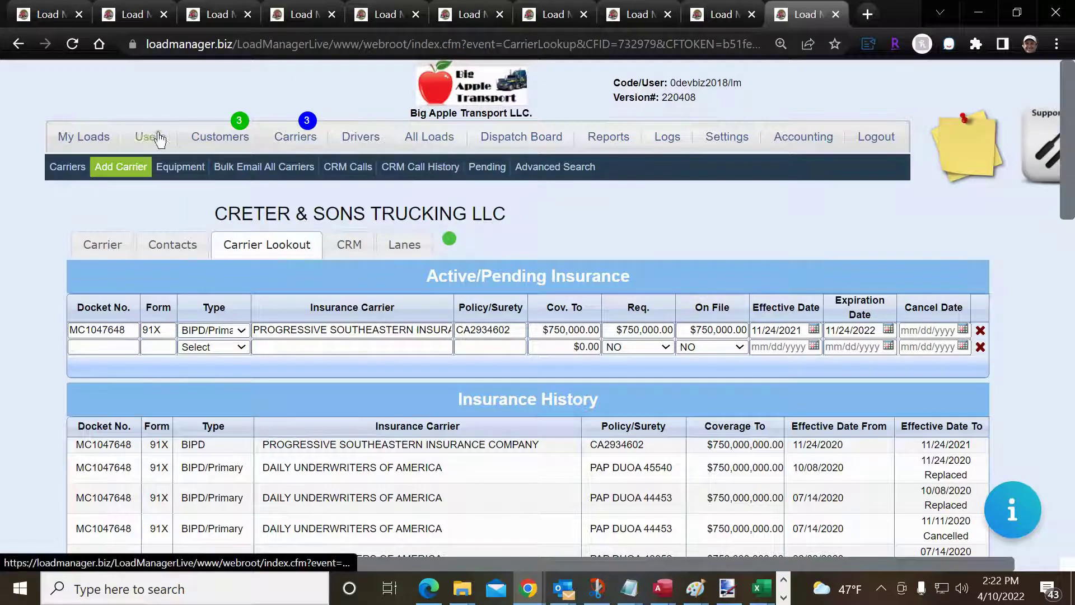
# Open load 54786 from the loads list and assign Creter & Sons Trucking as carrier
pyautogui.click(84, 136)
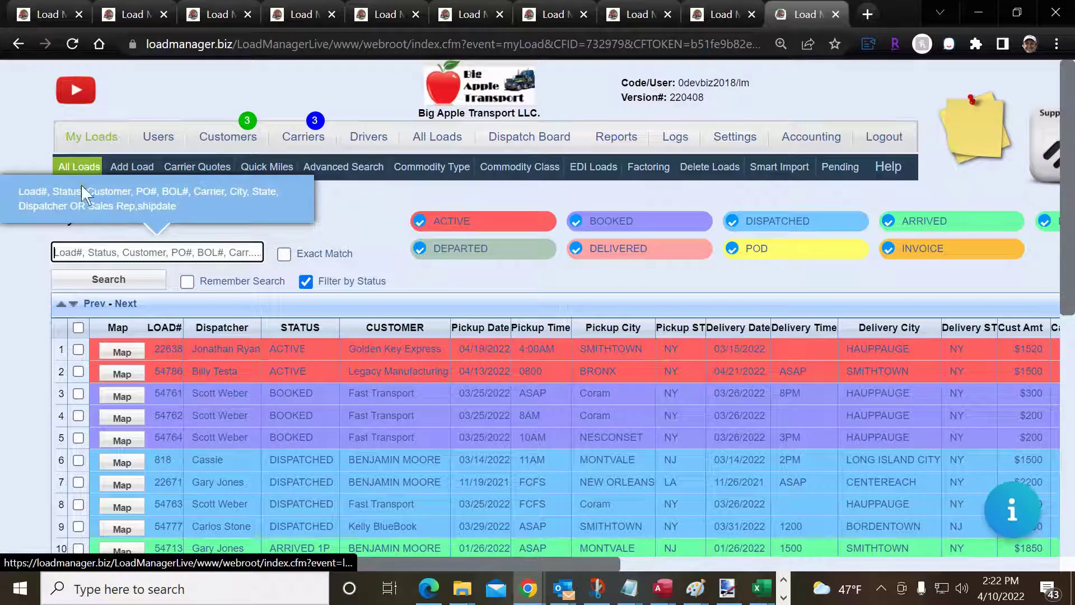
pyautogui.click(303, 372)
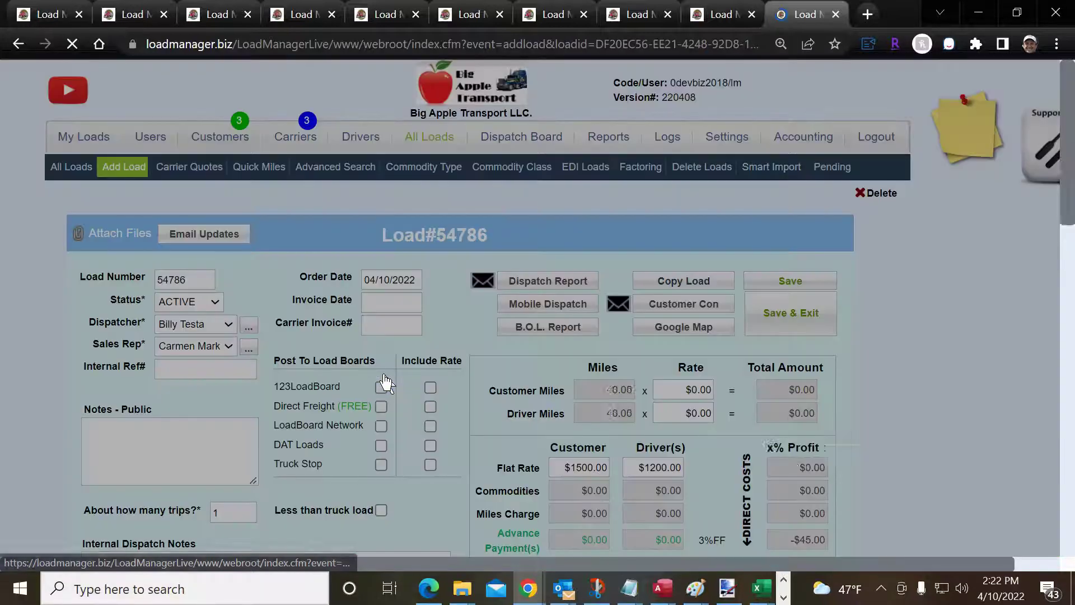
pyautogui.scroll(-5, 385, 380)
pyautogui.scroll(-5, 385, 380)
pyautogui.scroll(-5, 384, 380)
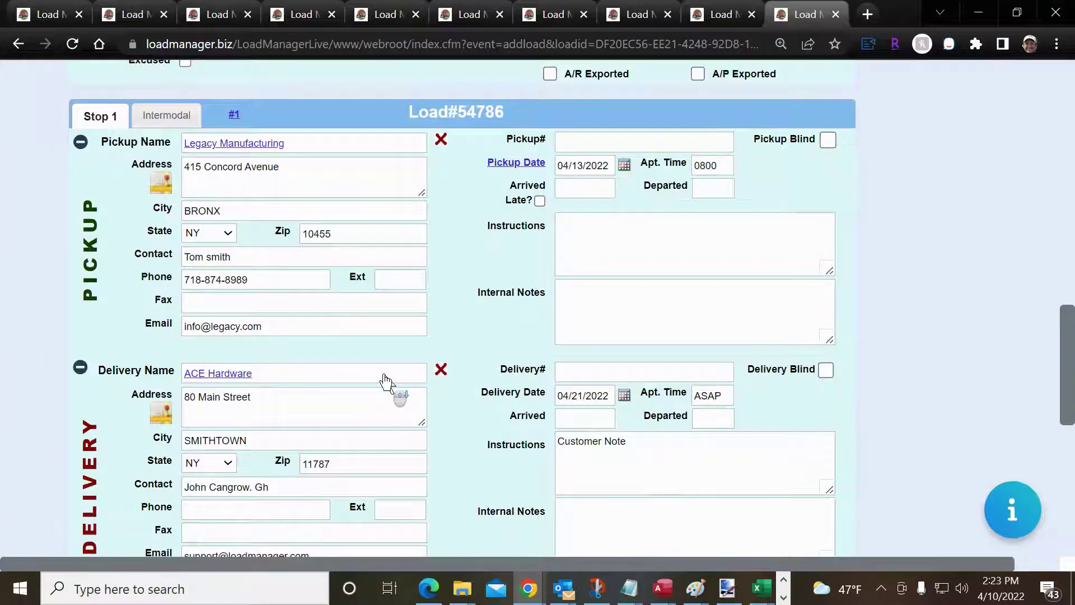
pyautogui.scroll(-5, 384, 381)
pyautogui.scroll(2, 380, 379)
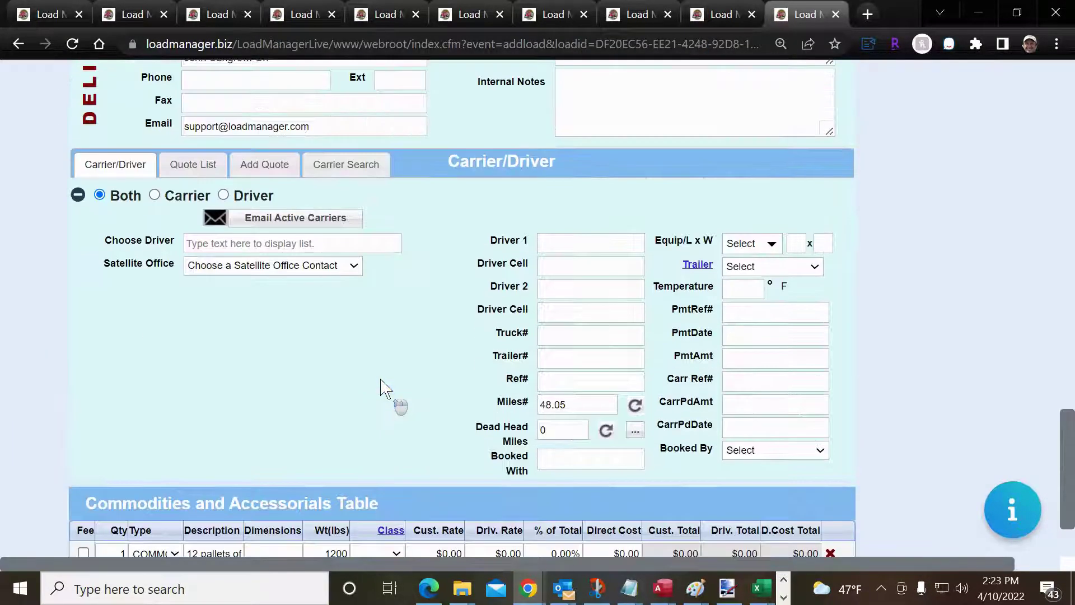
pyautogui.click(293, 242)
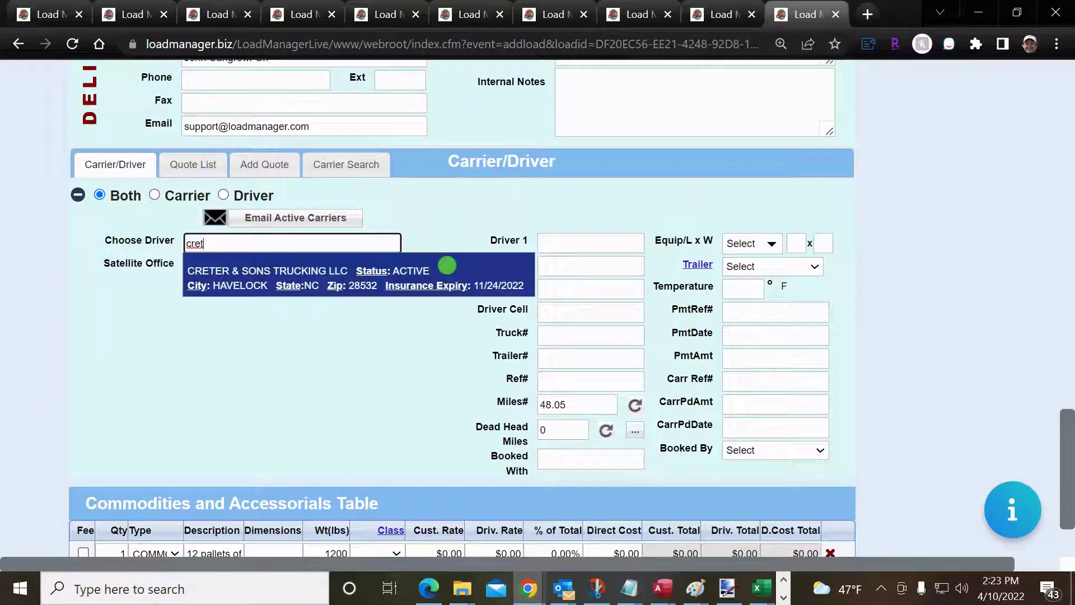
pyautogui.click(252, 285)
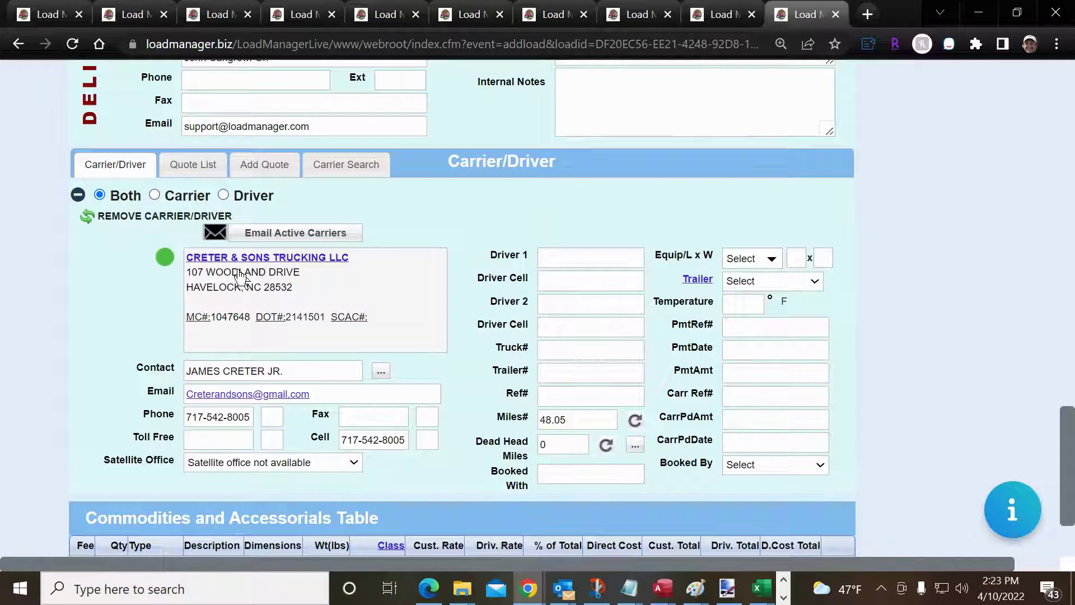
# Set the trailer type to ET Trailer and leave the status at BOOKED
pyautogui.click(756, 281)
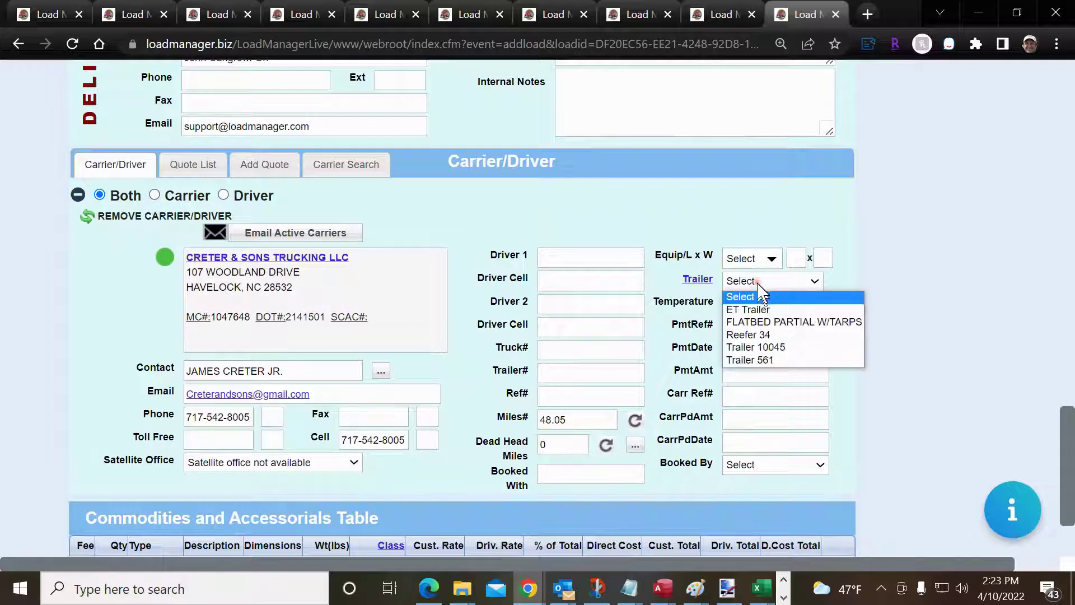
pyautogui.click(748, 309)
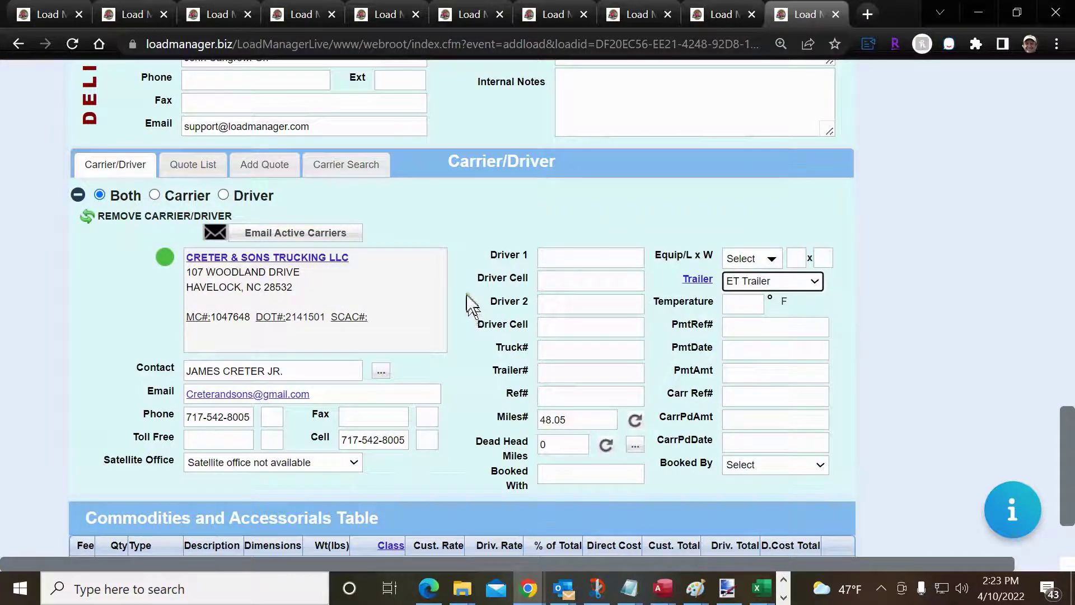
pyautogui.scroll(10, 469, 302)
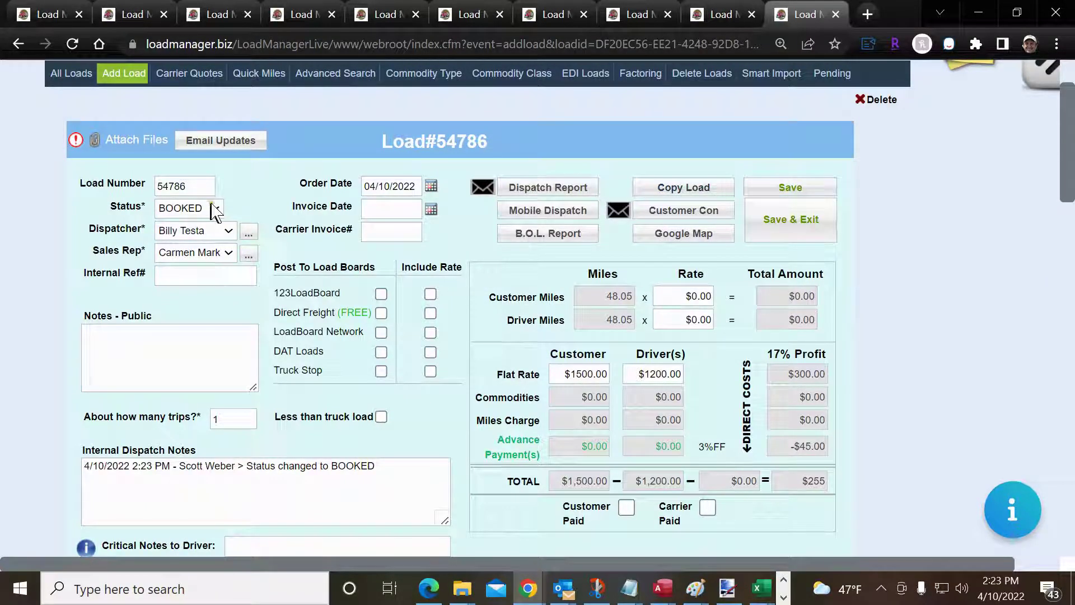
pyautogui.click(215, 207)
pyautogui.click(215, 208)
# Save load 54786 and review its rate confirmation, highlighting the $1,200.00 carrier total
pyautogui.click(799, 192)
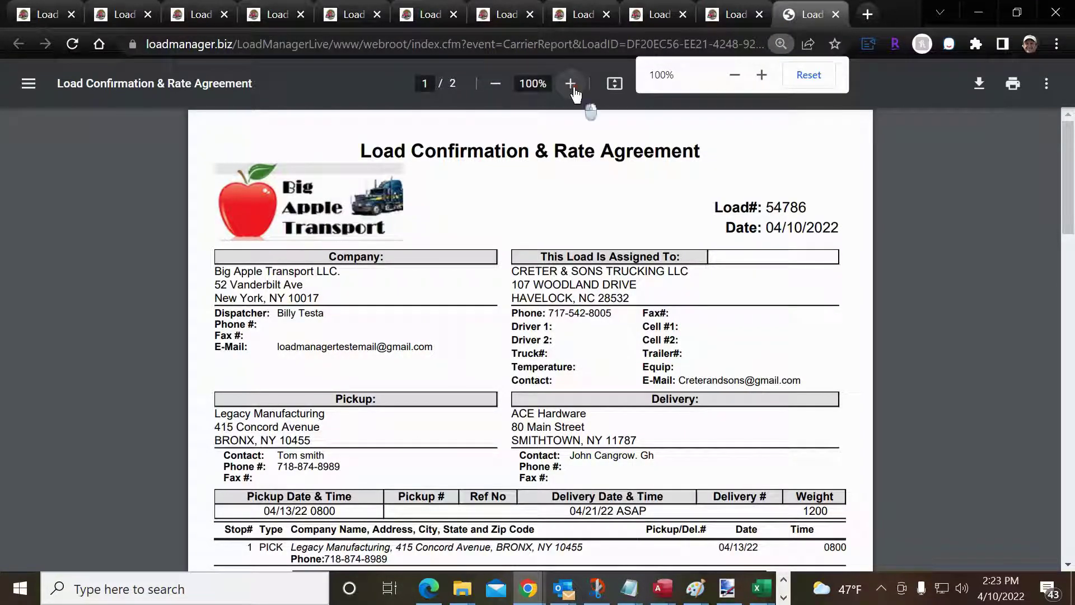
pyautogui.click(570, 84)
pyautogui.scroll(-5, 605, 269)
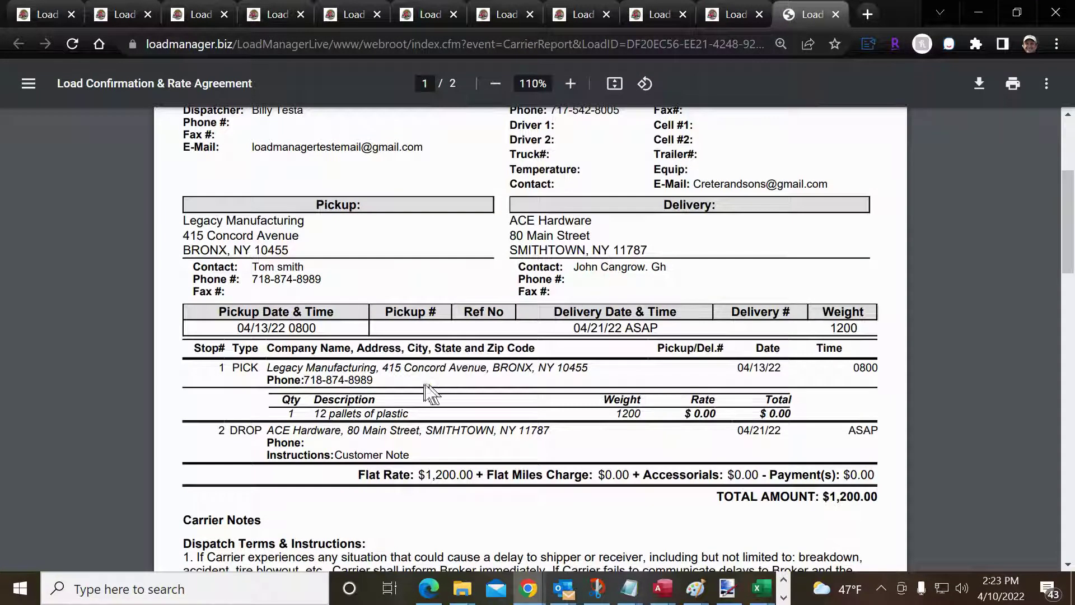
pyautogui.scroll(5, 516, 402)
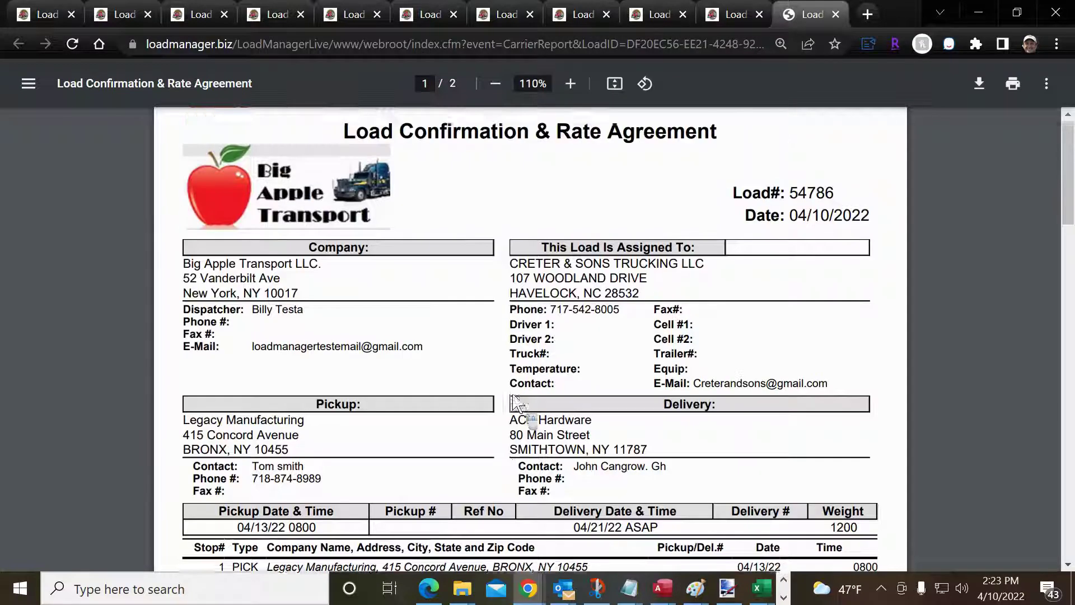
pyautogui.scroll(1, 588, 336)
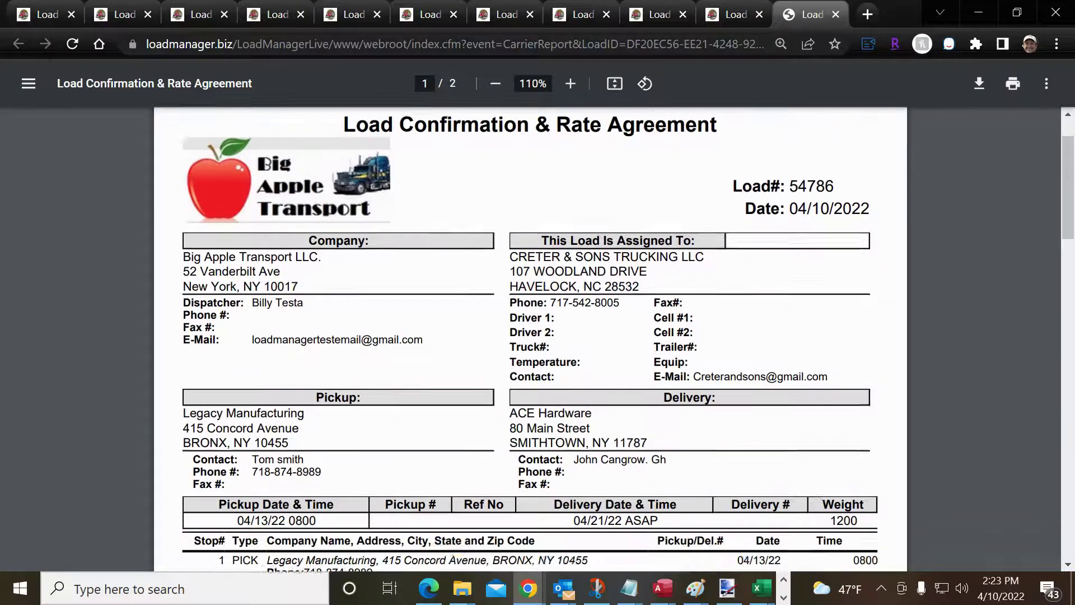
pyautogui.scroll(-5, 538, 337)
pyautogui.scroll(-3, 537, 336)
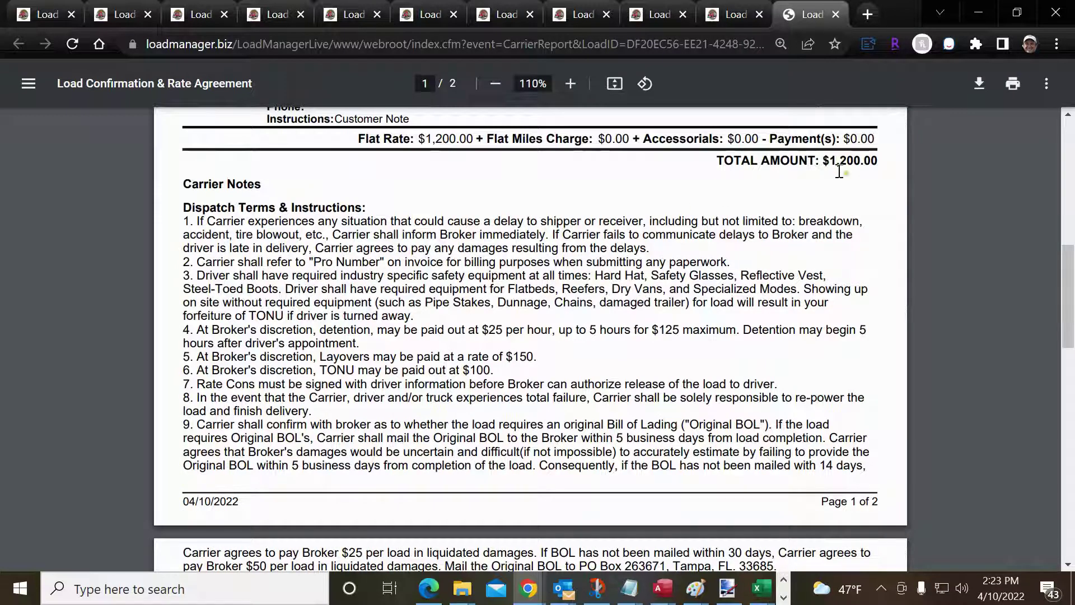
pyautogui.moveTo(823, 160); pyautogui.dragTo(880, 161)
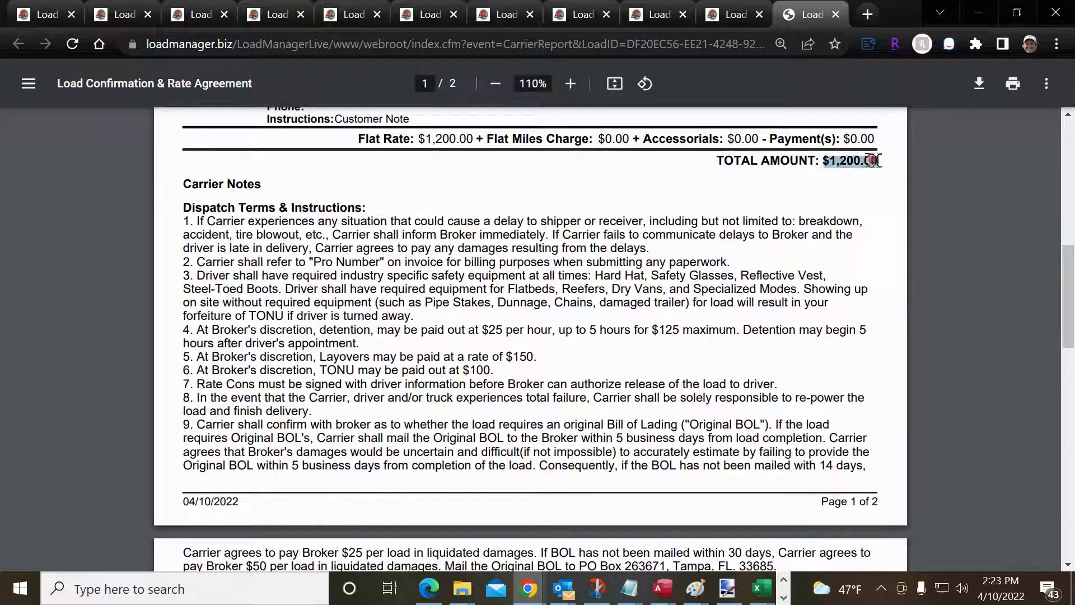
pyautogui.click(837, 14)
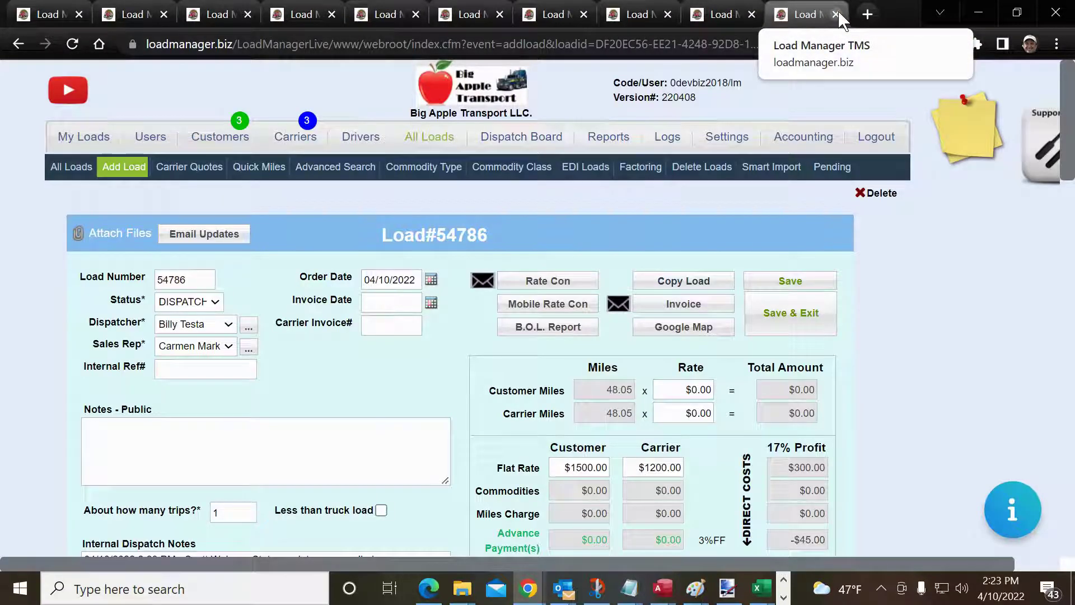
pyautogui.click(483, 281)
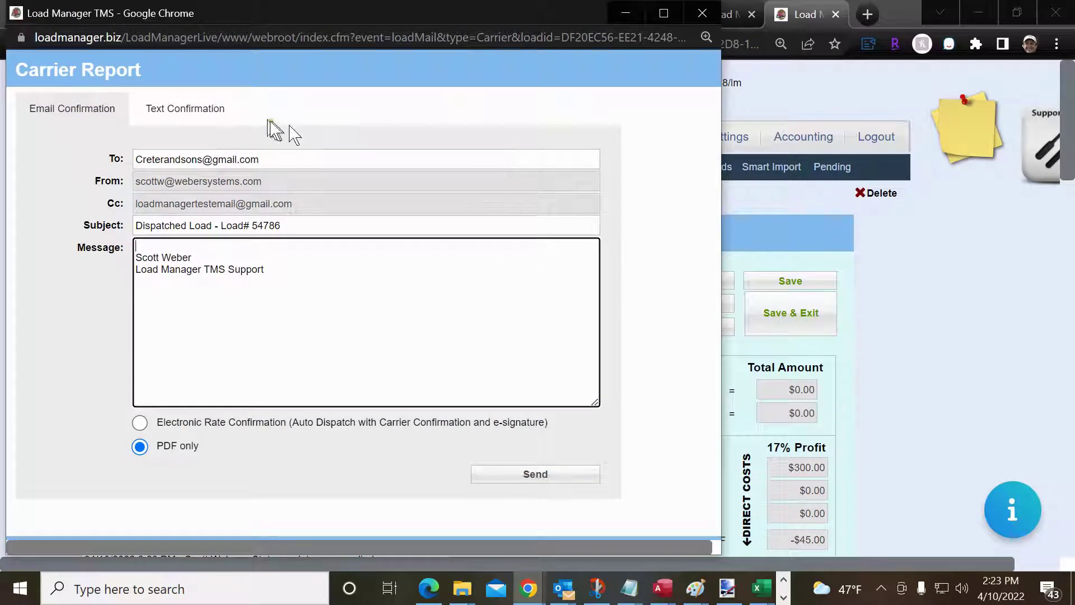
pyautogui.click(222, 109)
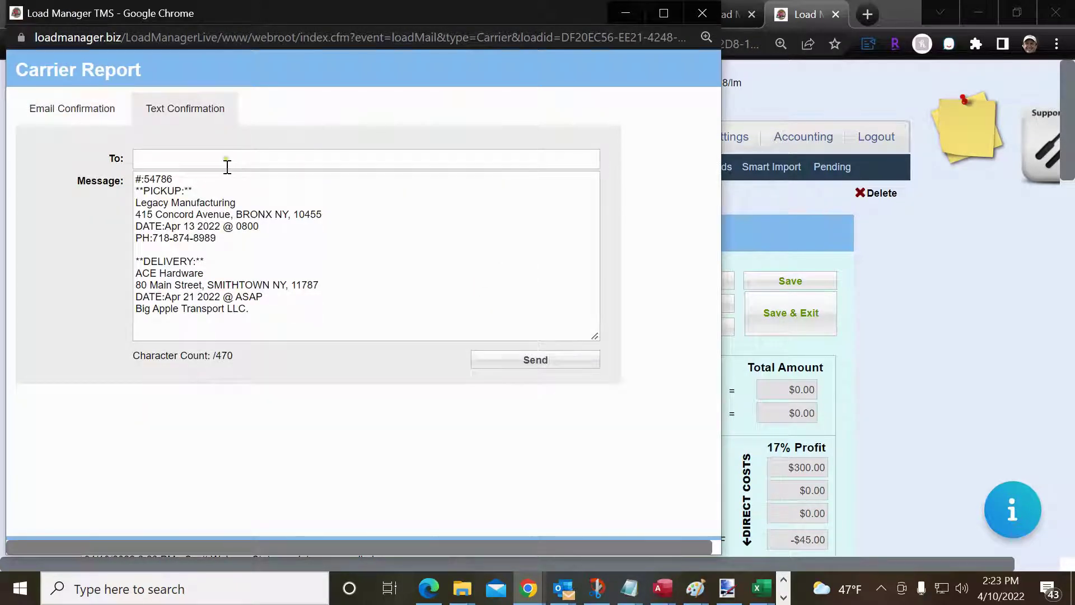
pyautogui.click(702, 14)
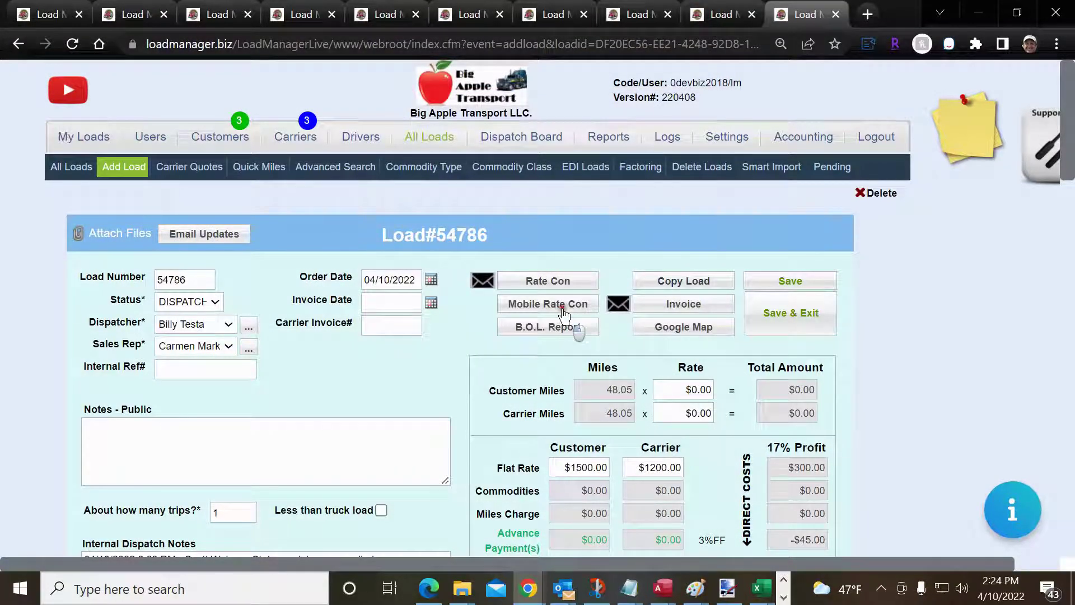
pyautogui.click(538, 304)
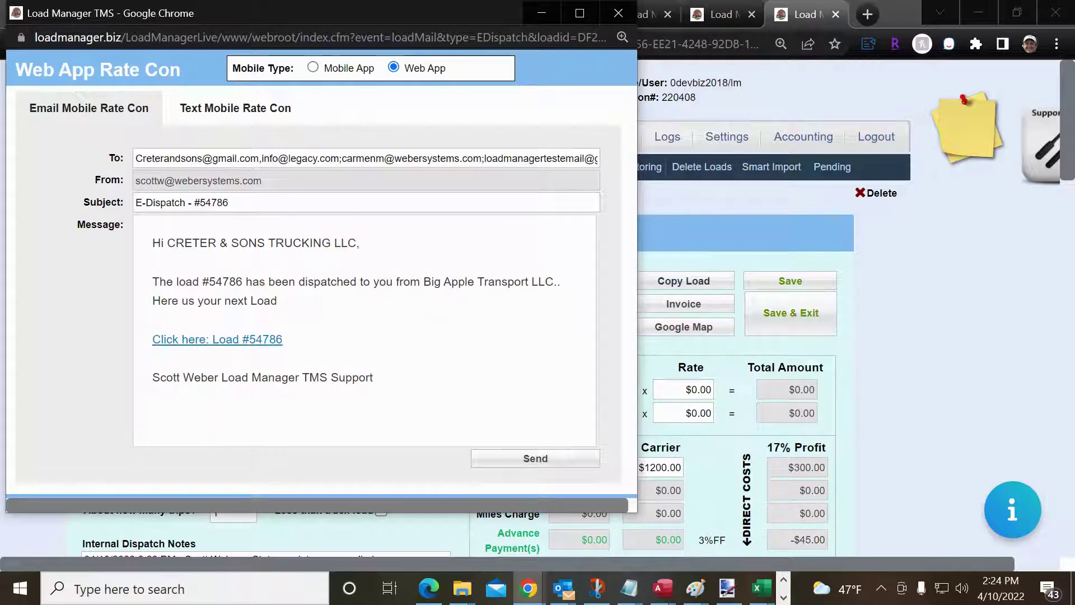
pyautogui.click(313, 68)
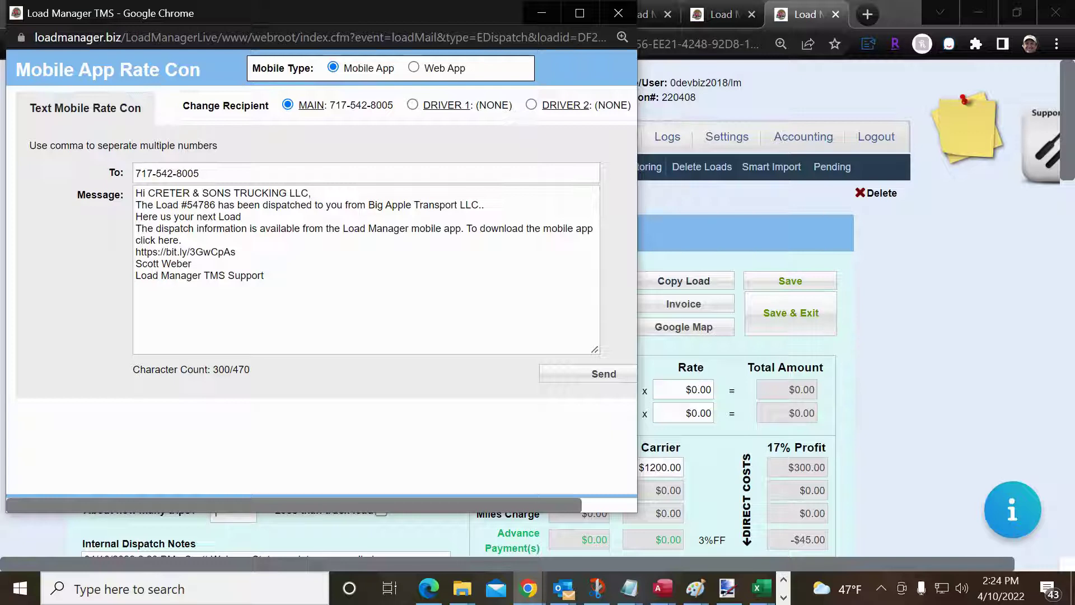
pyautogui.click(414, 69)
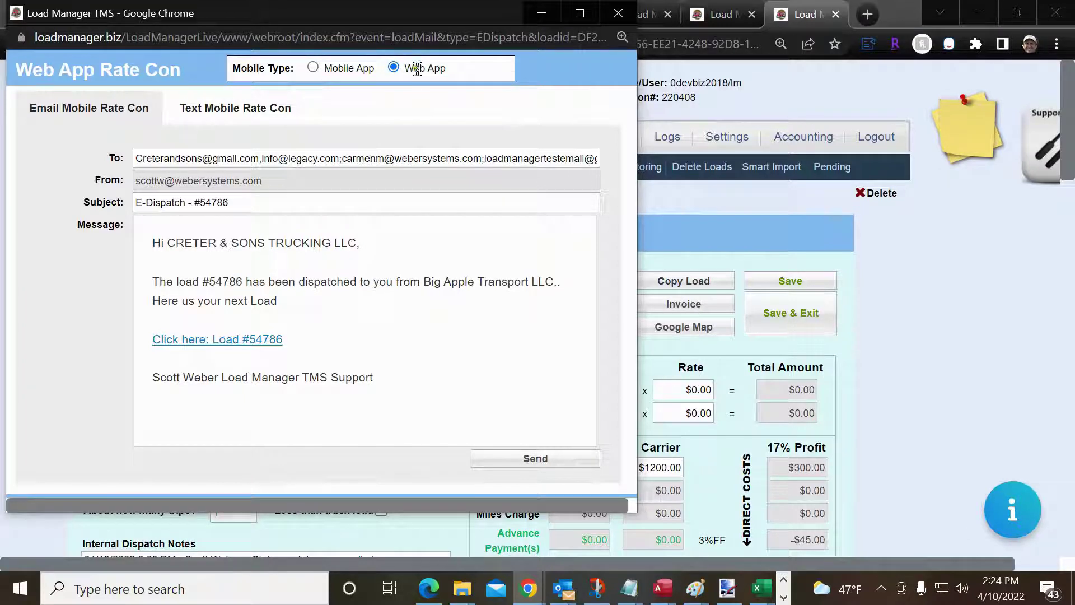
pyautogui.moveTo(410, 71); pyautogui.dragTo(452, 74)
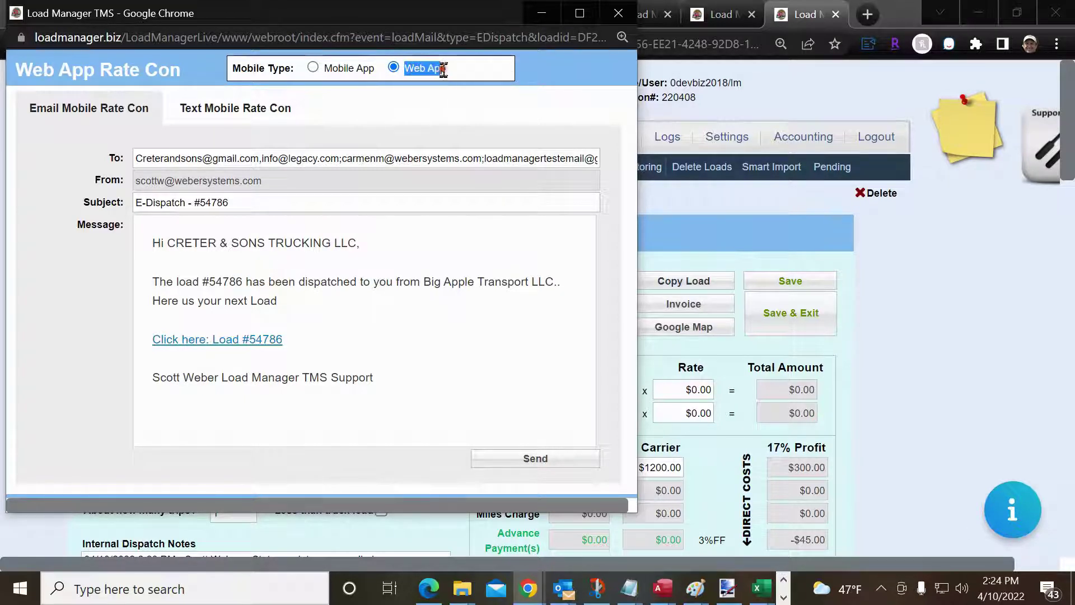
pyautogui.click(452, 74)
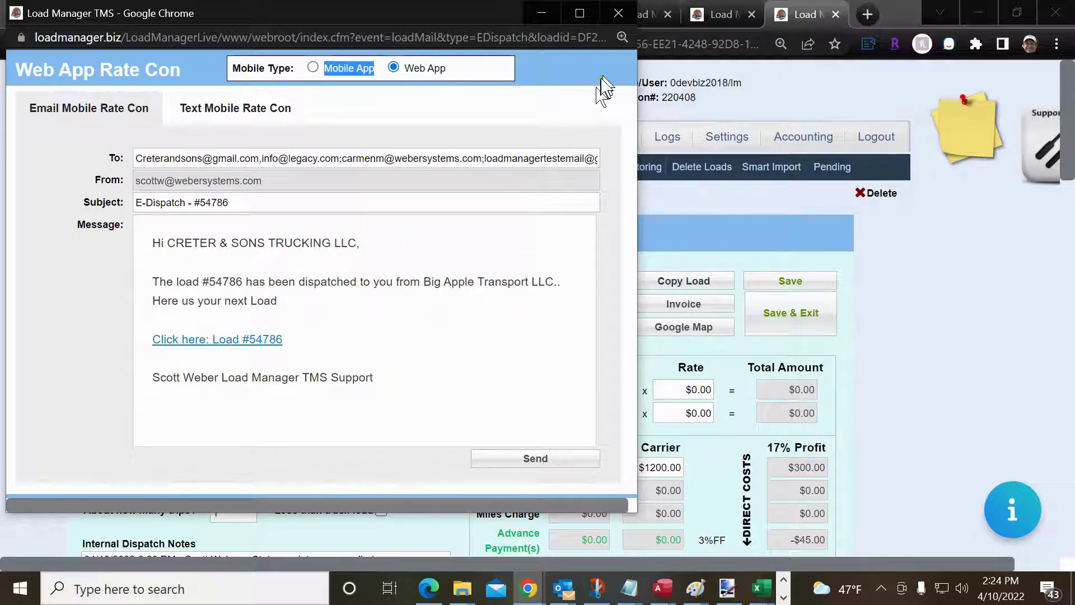
pyautogui.click(622, 15)
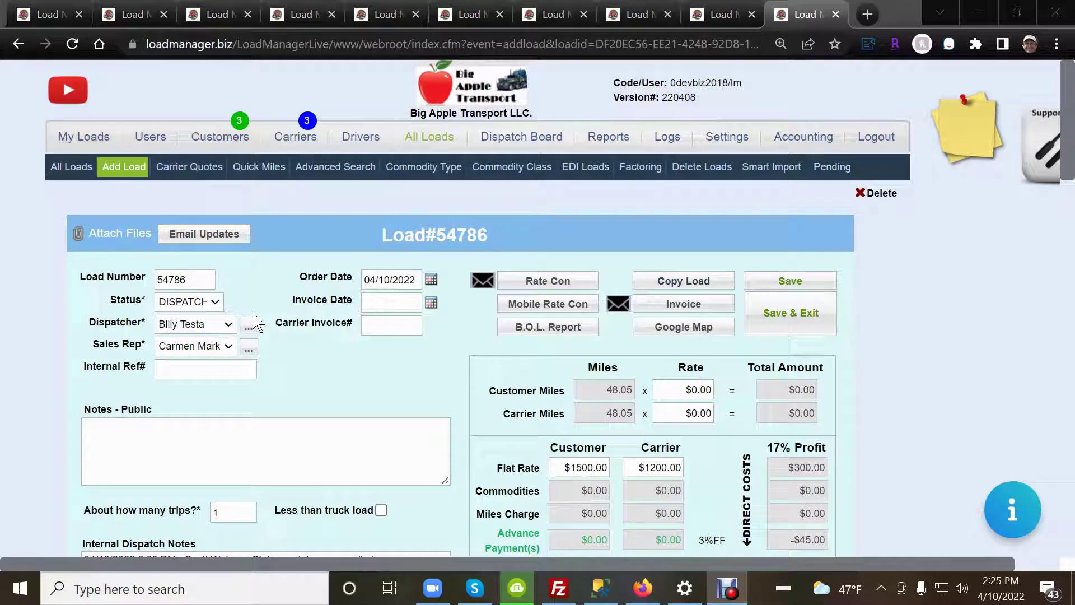
# Change load 54786's status to DEPARTED
pyautogui.click(216, 302)
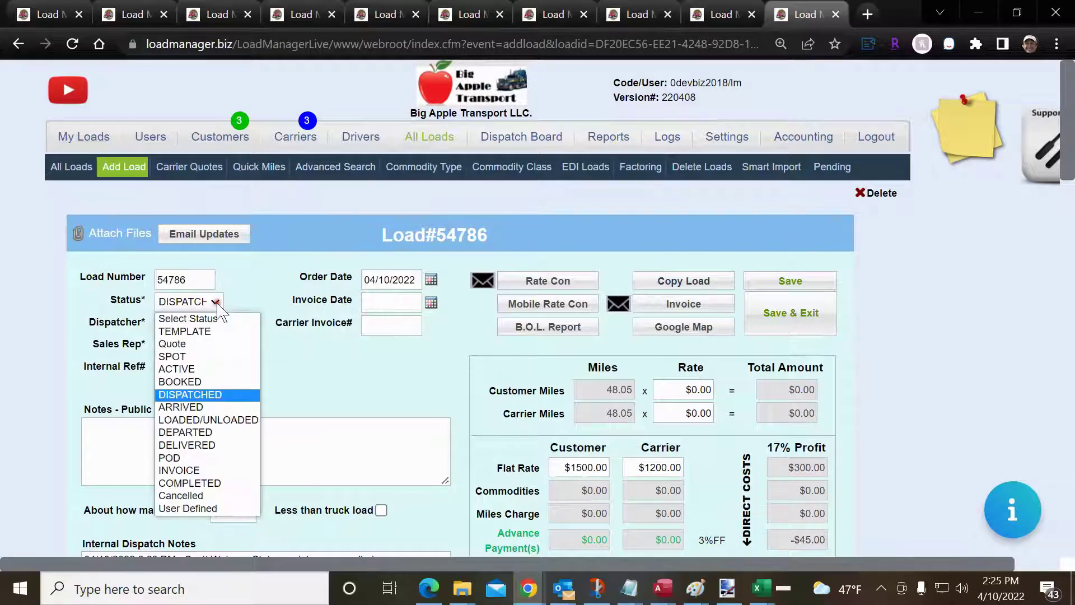
pyautogui.click(240, 412)
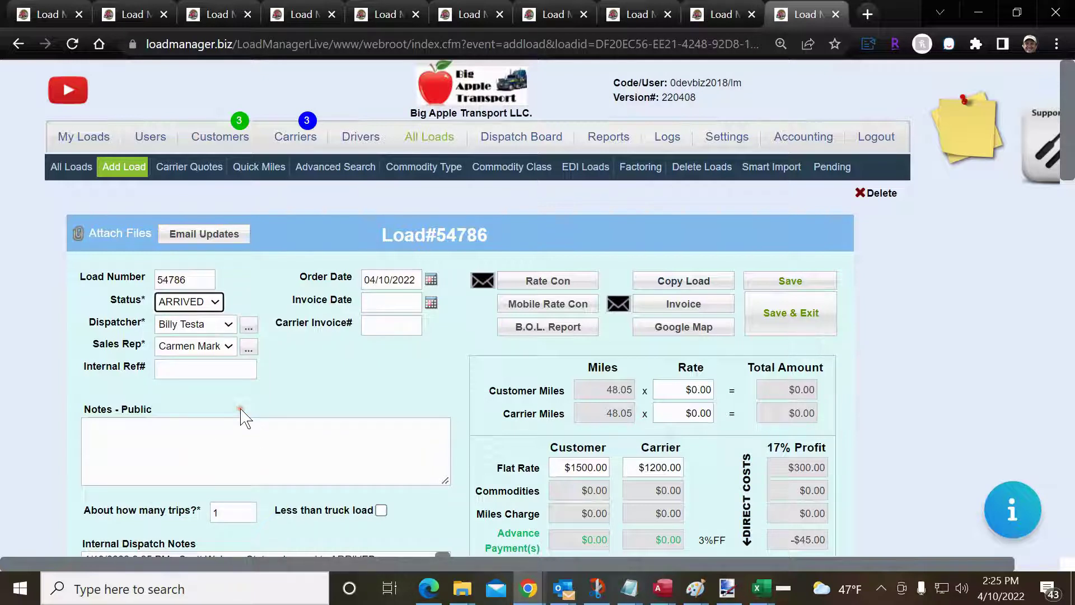
pyautogui.click(216, 302)
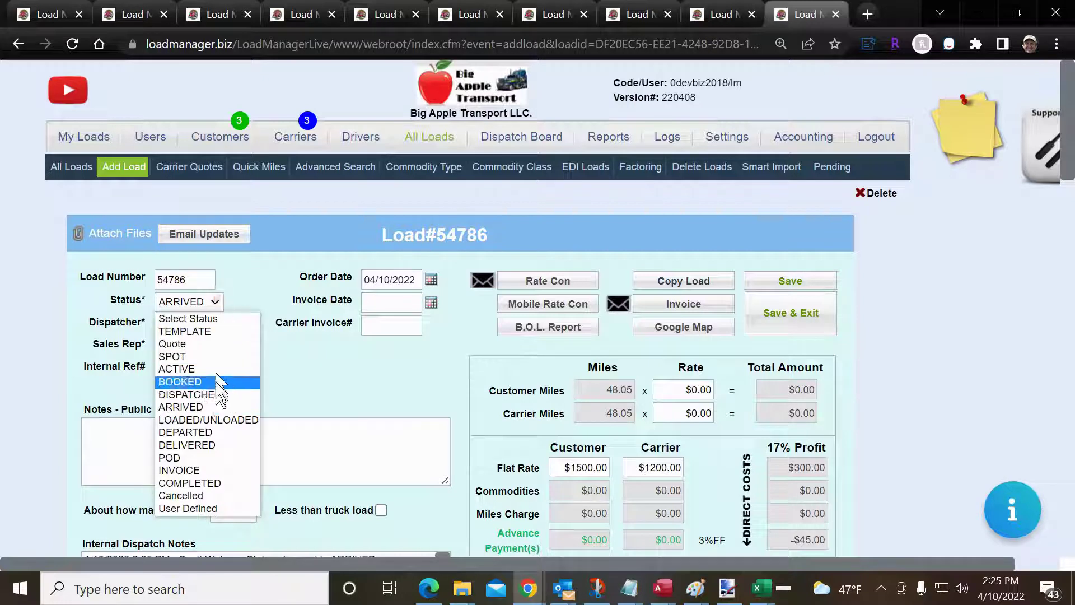
pyautogui.click(222, 434)
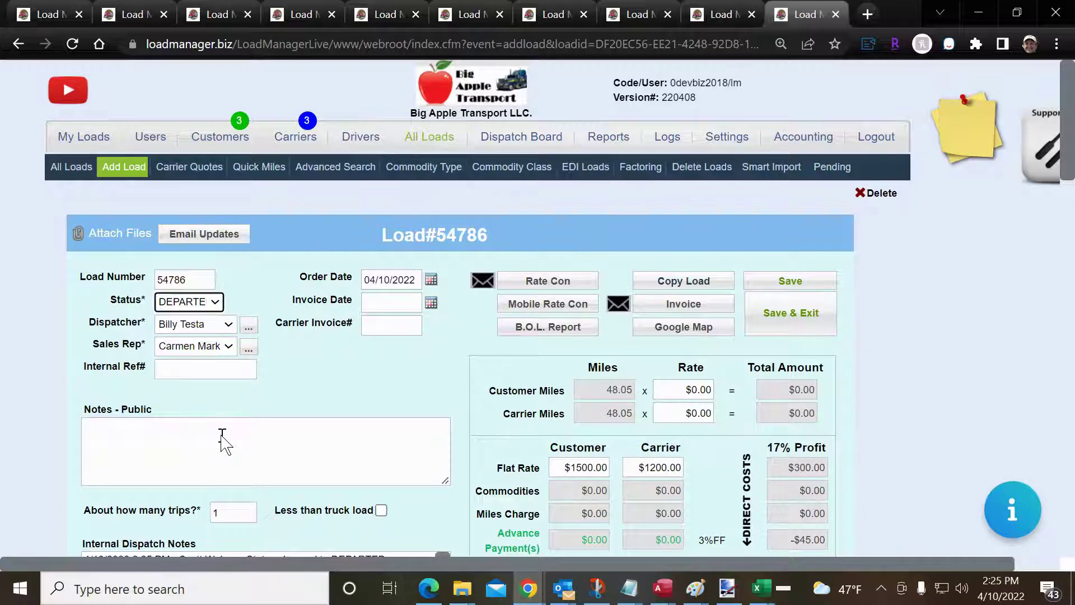
# Advance the status to DELIVERED, then POD, and save the load
pyautogui.click(216, 301)
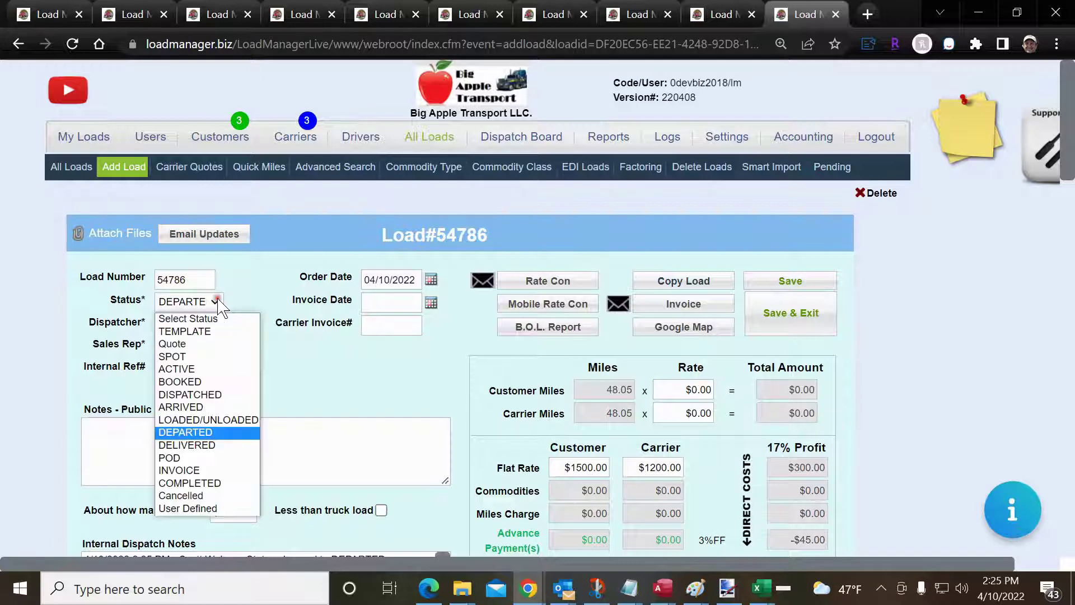
pyautogui.click(232, 447)
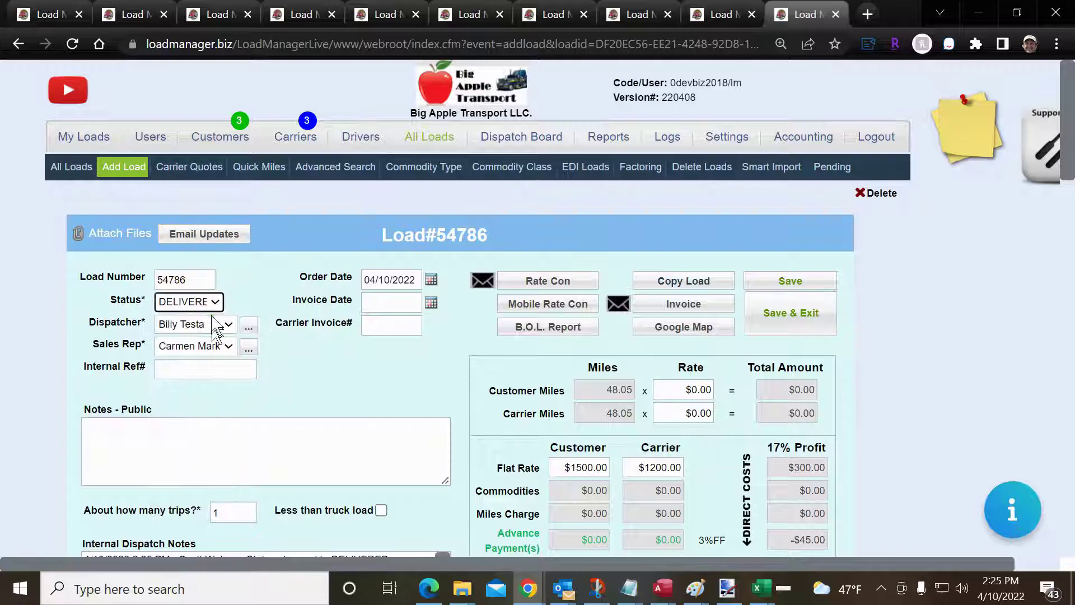
pyautogui.click(215, 303)
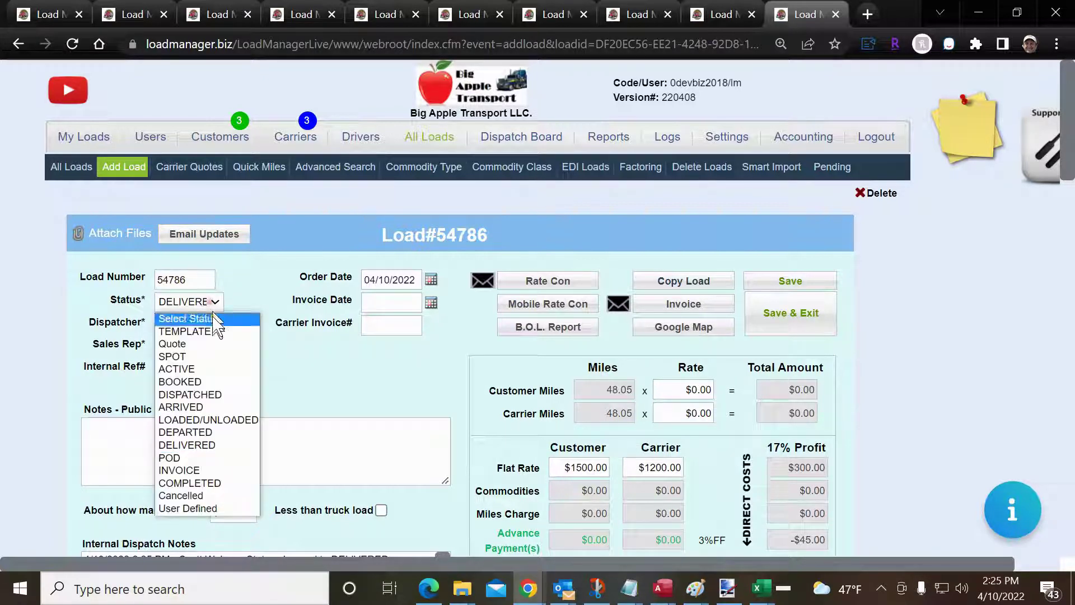
pyautogui.click(223, 461)
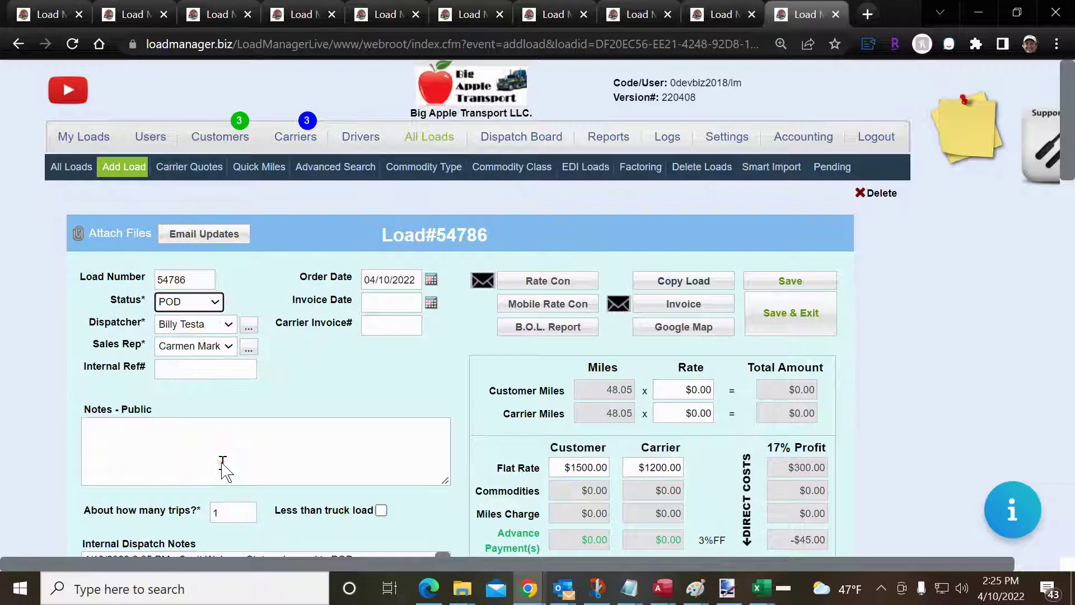
pyautogui.click(789, 281)
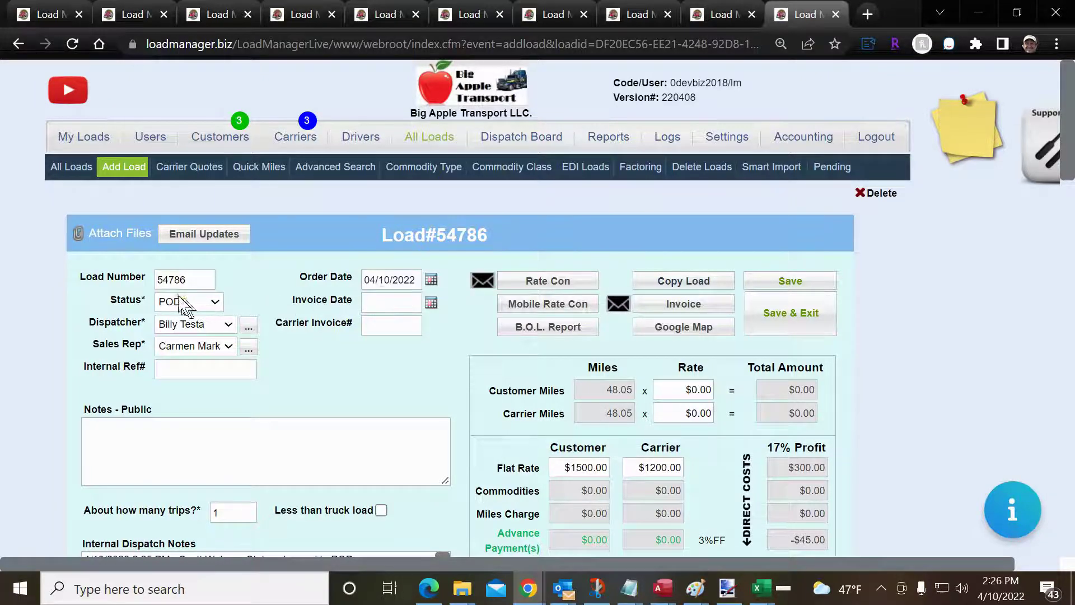
# Upload Main Logo Very Small.png to load 54786, marked as a billing document
pyautogui.click(107, 236)
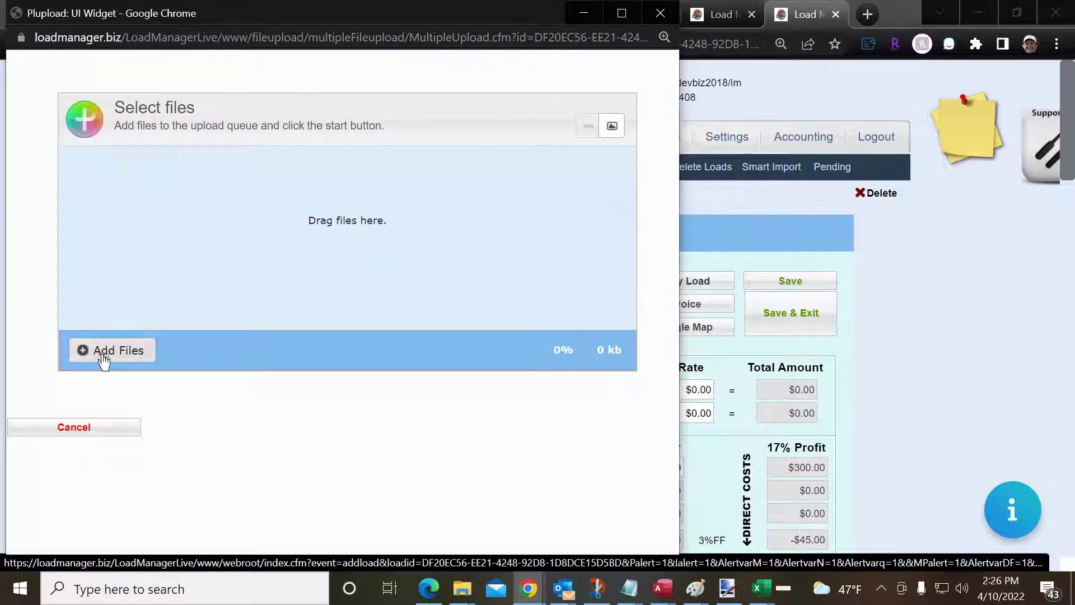
pyautogui.click(109, 351)
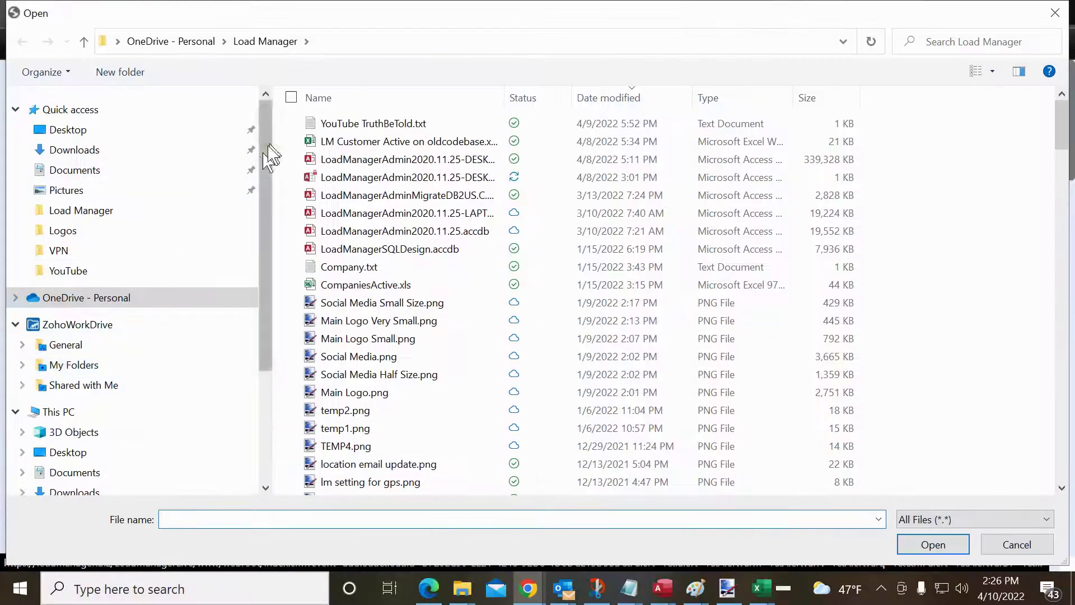
pyautogui.doubleClick(352, 320)
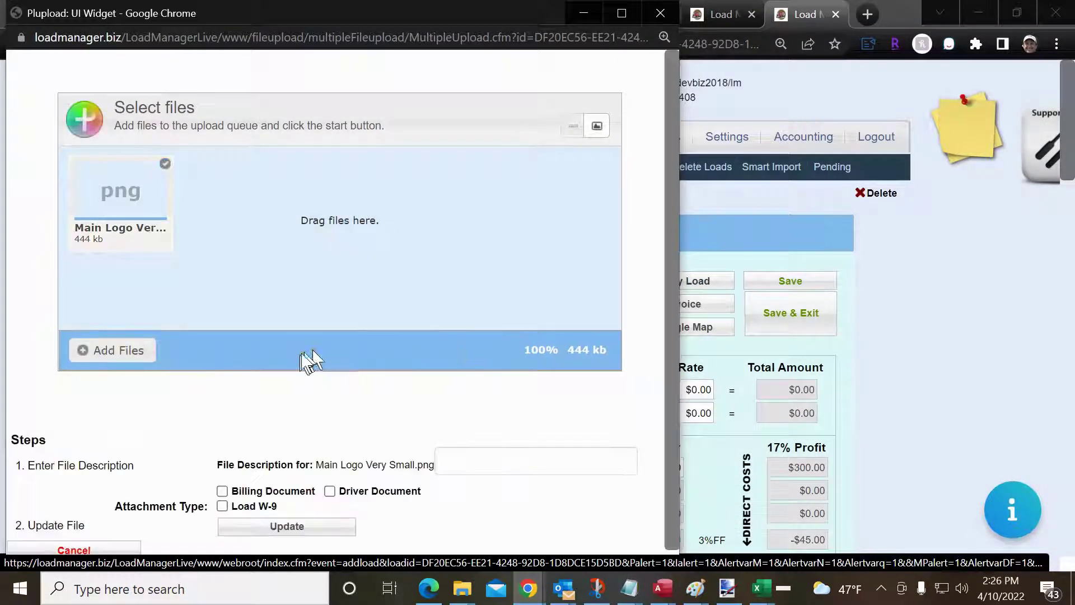
pyautogui.click(222, 491)
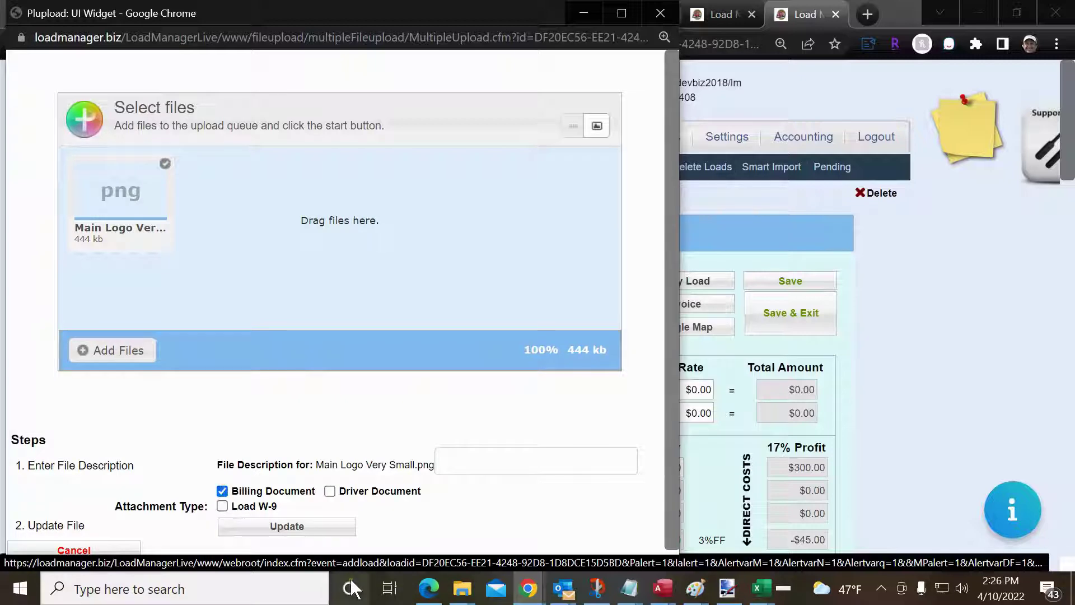
pyautogui.click(287, 526)
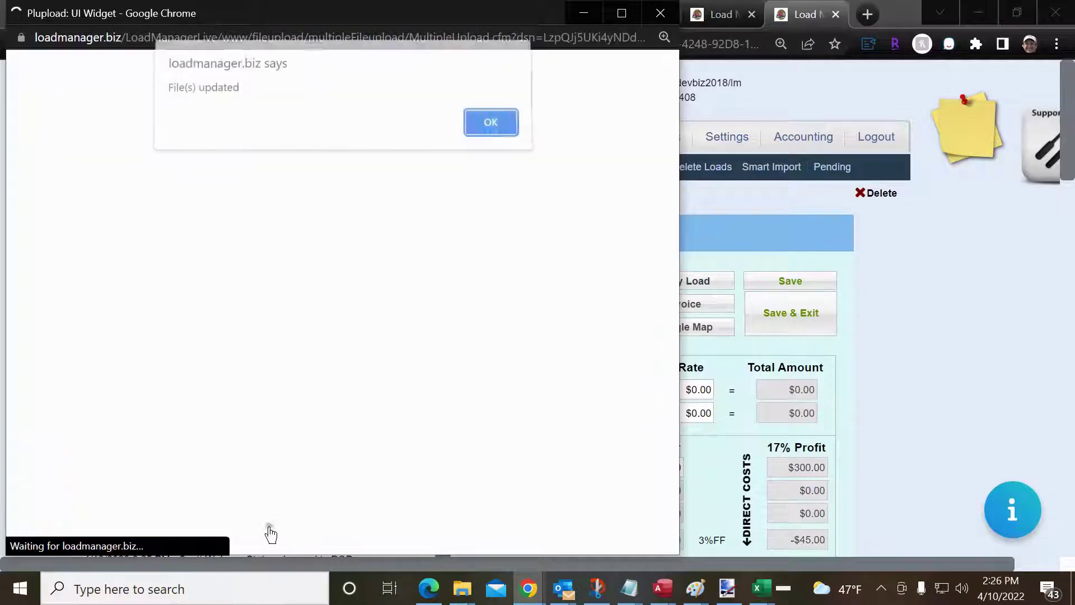
pyautogui.click(490, 123)
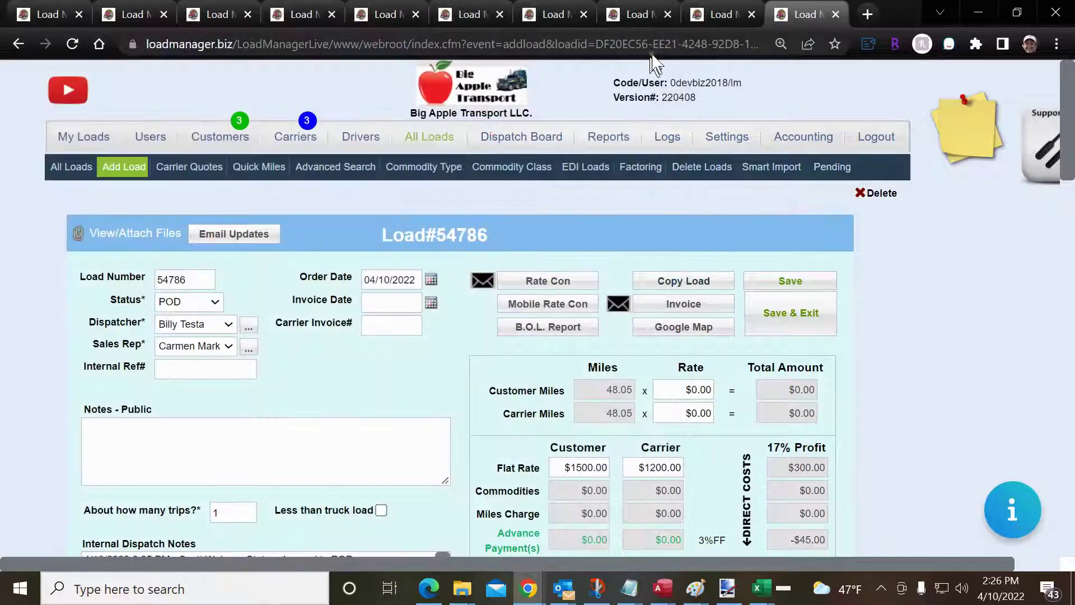
# Change load 54786's status to INVOICE and save it
pyautogui.click(210, 301)
pyautogui.click(212, 469)
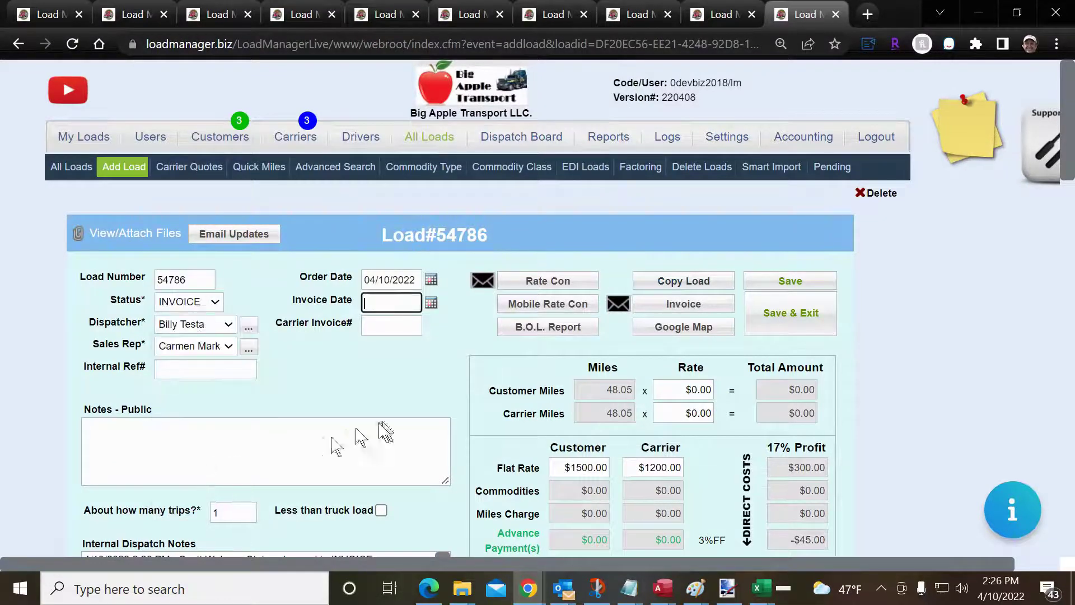
pyautogui.click(796, 285)
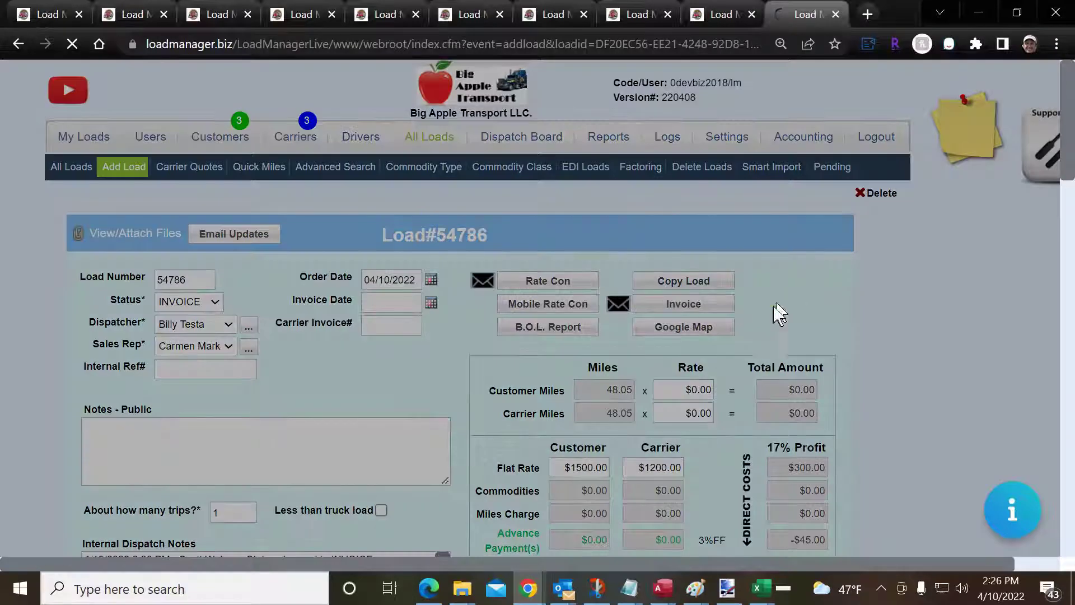
# Review the $1,500 Legacy Manufacturing customer invoice PDF and close it
pyautogui.click(680, 303)
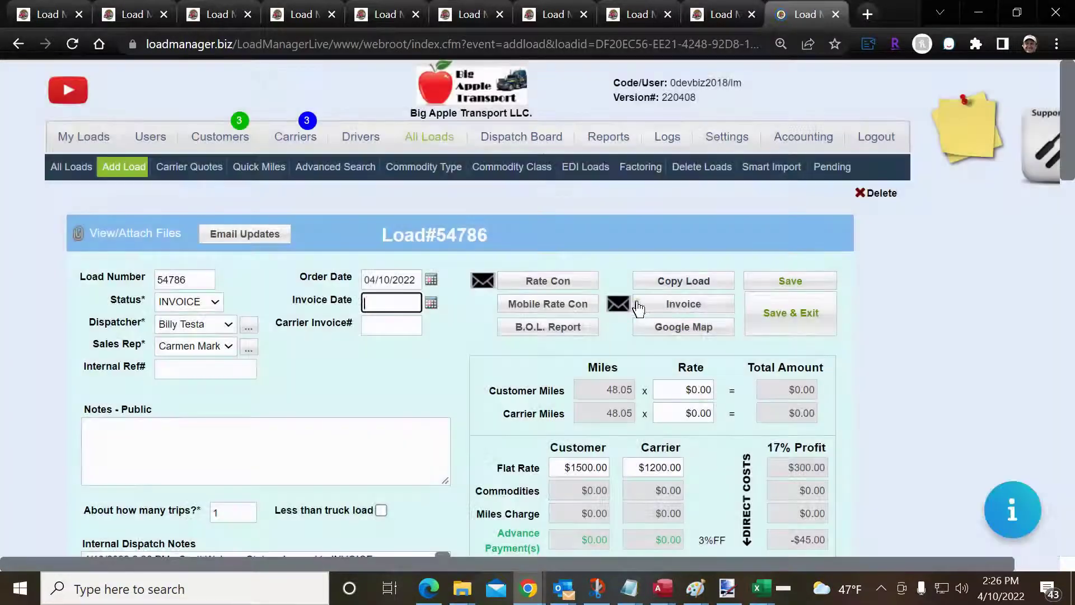
pyautogui.click(620, 304)
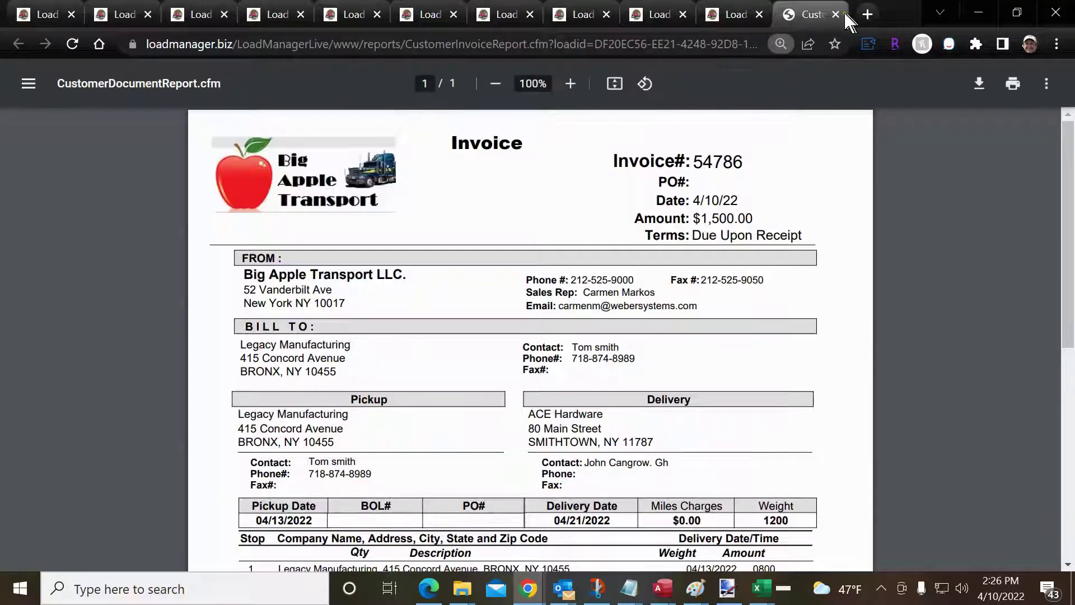
pyautogui.click(836, 14)
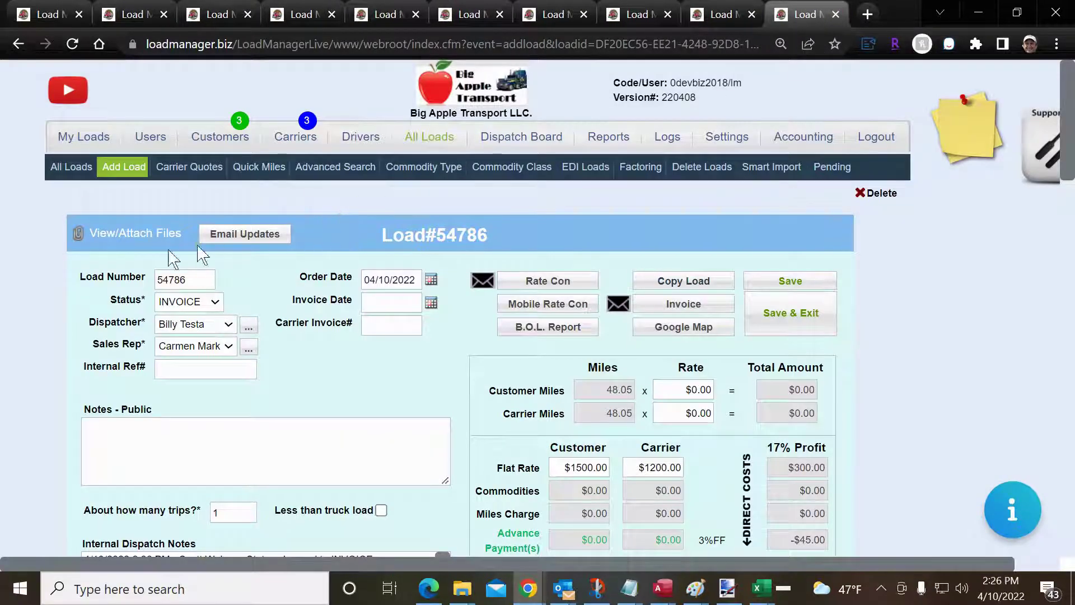
pyautogui.click(129, 243)
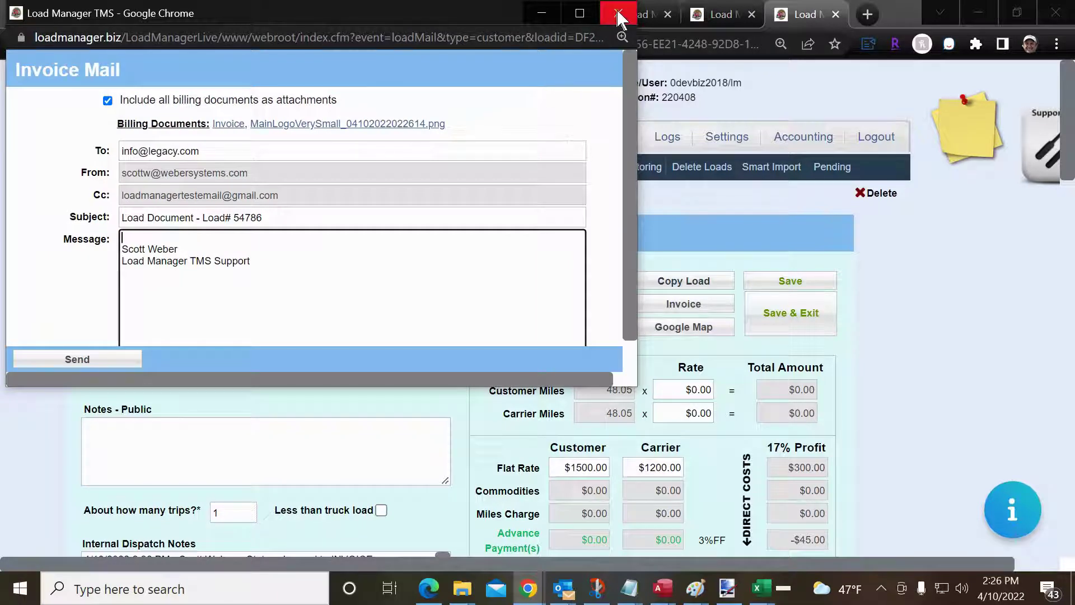
pyautogui.click(620, 15)
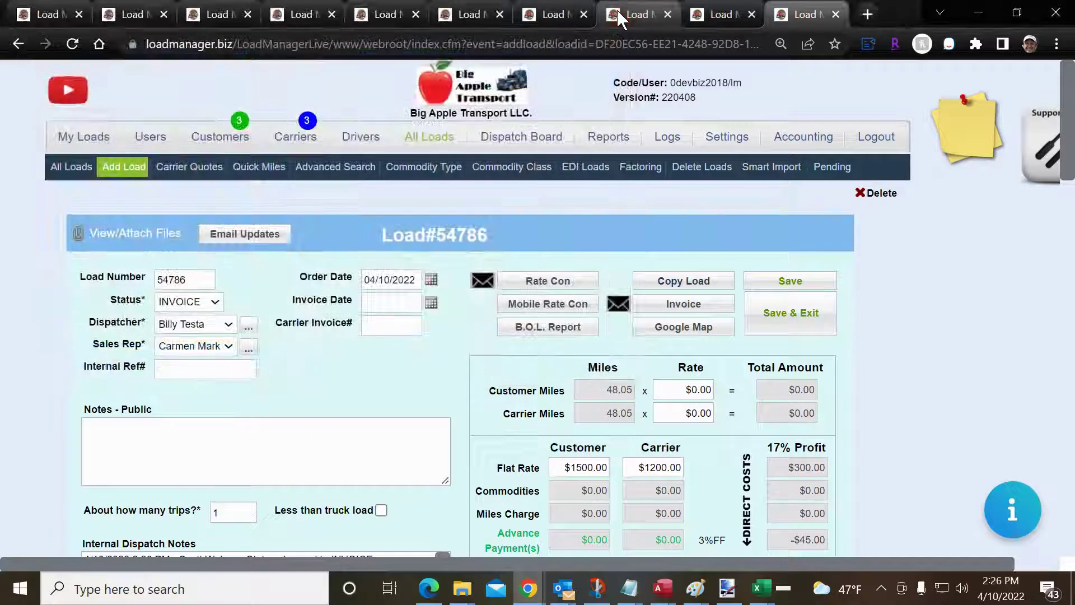
pyautogui.click(665, 307)
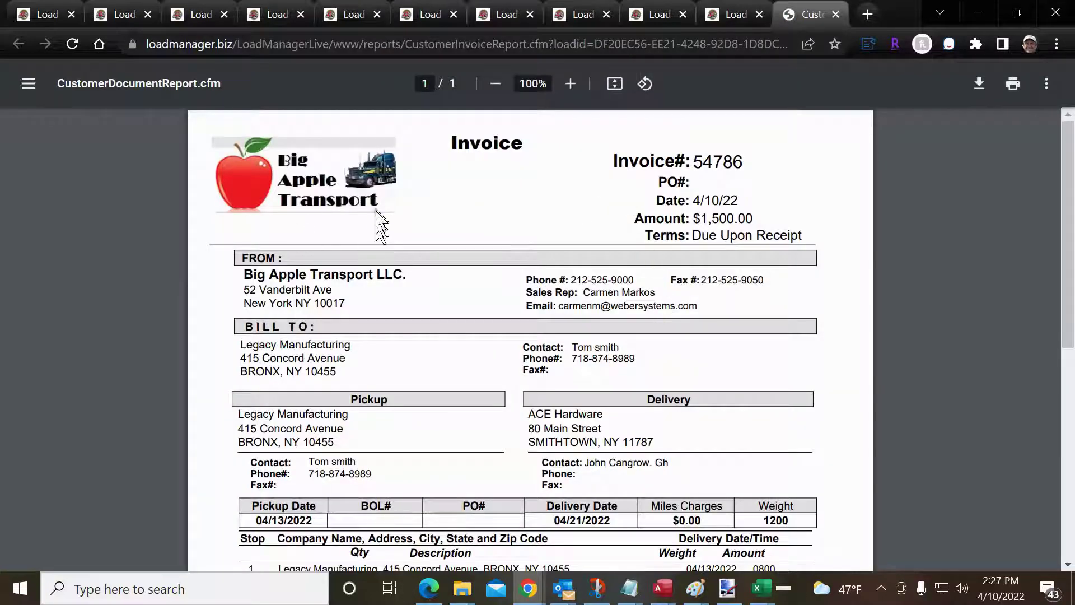
pyautogui.click(837, 15)
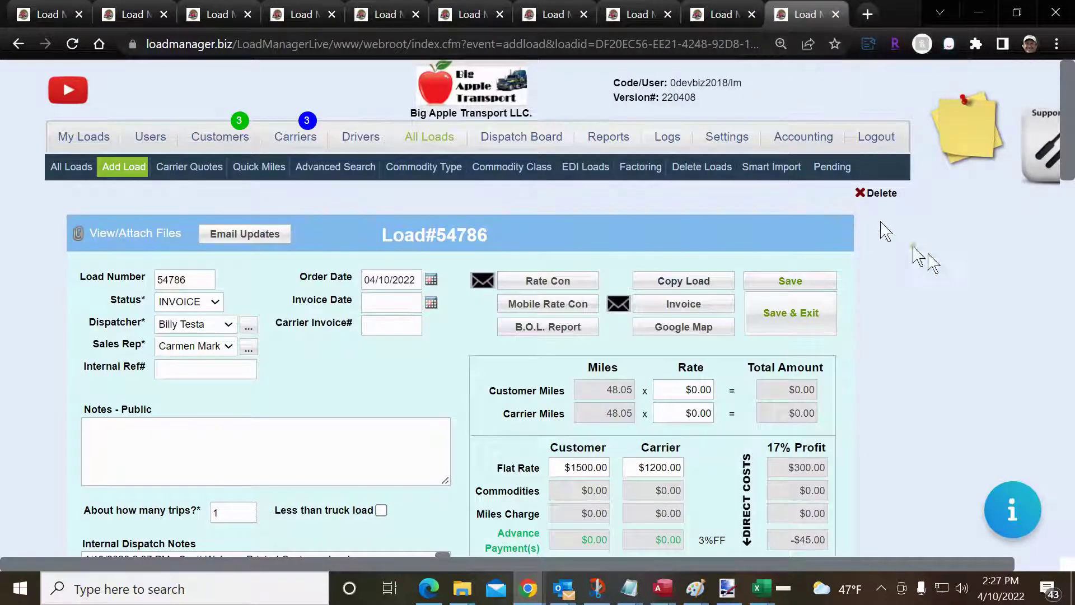
# Set load 54786's status to COMPLETED and use Save & Exit
pyautogui.click(216, 302)
pyautogui.click(194, 480)
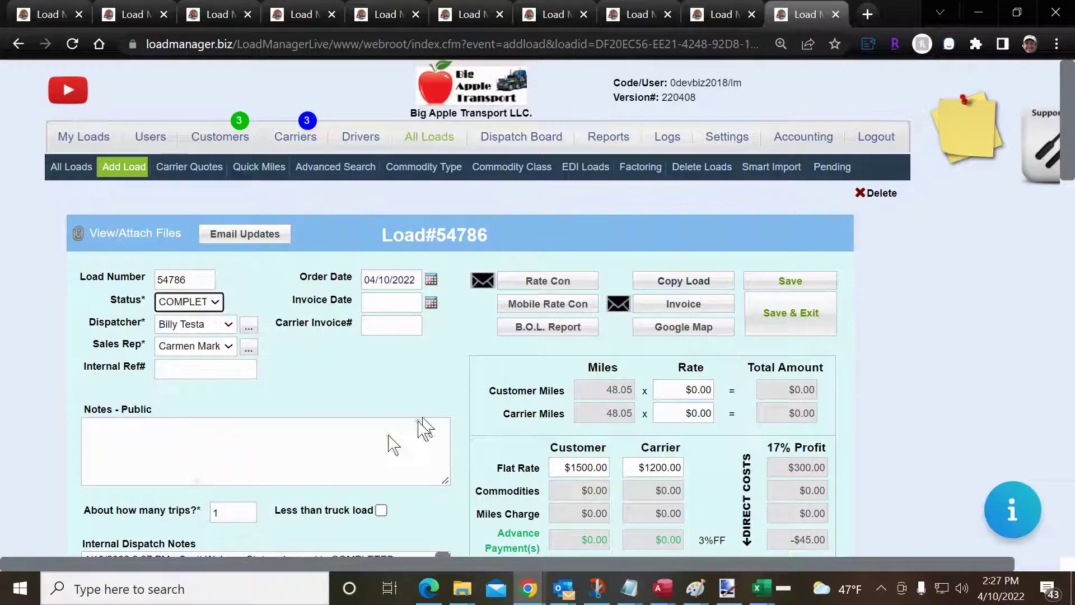
pyautogui.click(791, 320)
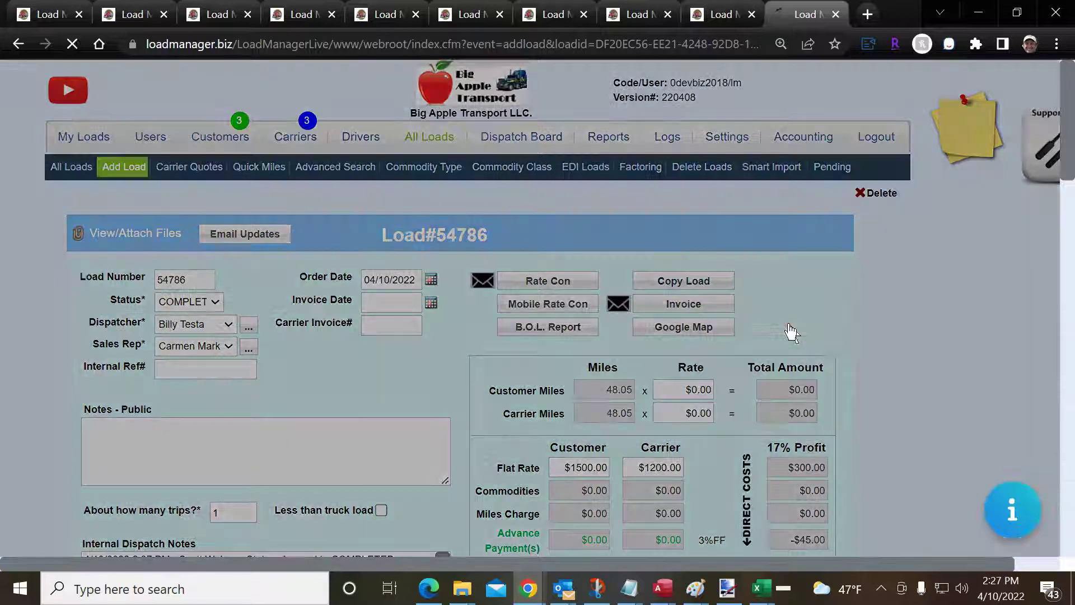